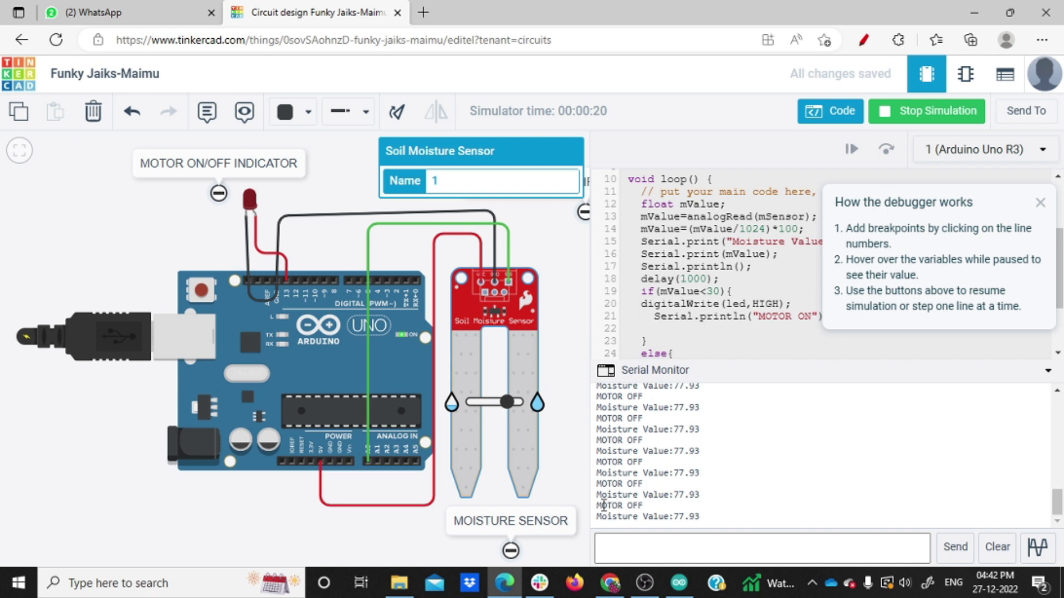
Step: Test the running simulation by lowering the soil moisture sensor's slider in two stages towards the dry end
left_click_drag(509, 403, 493, 404)
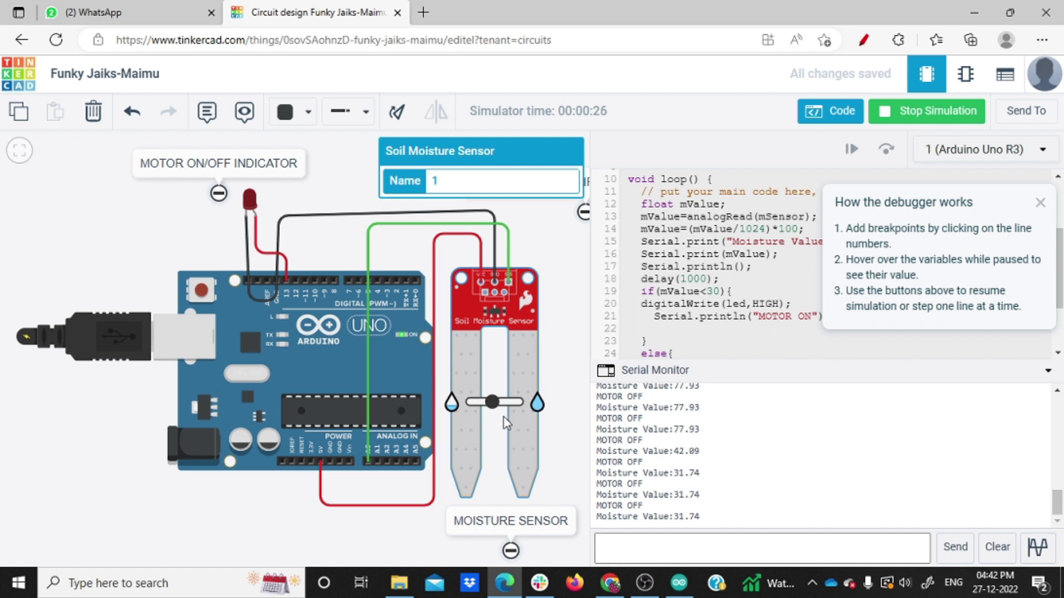
left_click_drag(494, 404, 480, 404)
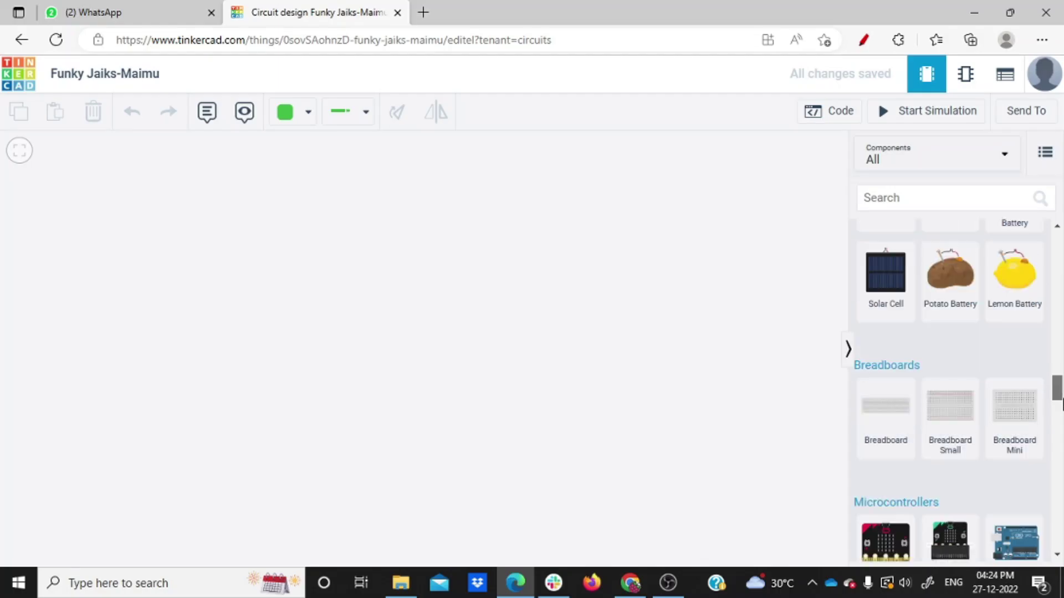
Step: Place an Arduino Uno R3 from the Microcontrollers components in the middle of the empty workspace
mouse_move(1059, 401)
left_mouse_down()
mouse_move(1055, 414)
mouse_move(1051, 402)
left_mouse_up()
left_click_drag(1015, 355, 461, 355)
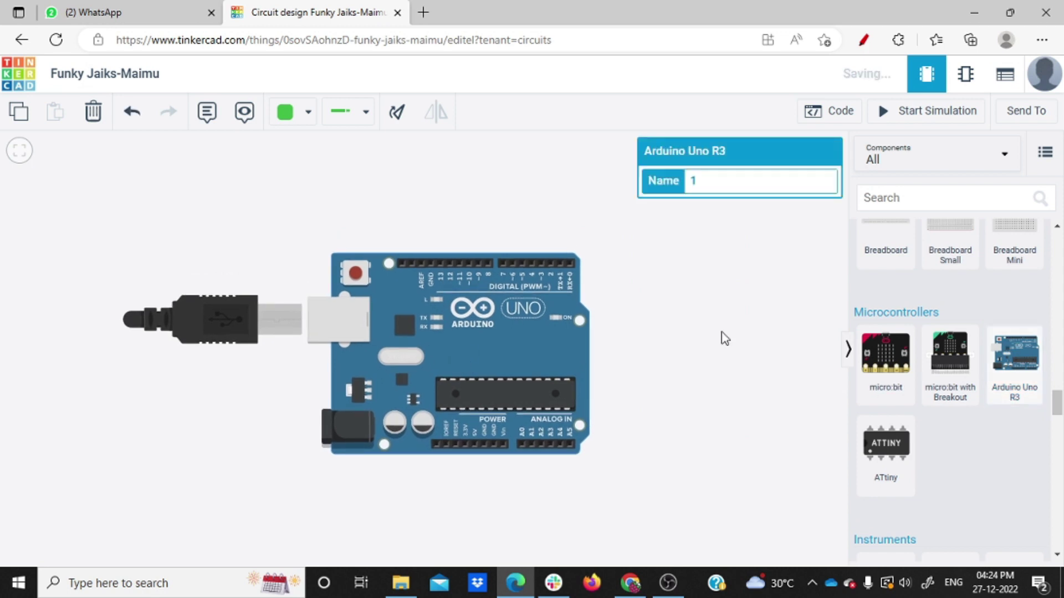
left_click(651, 341)
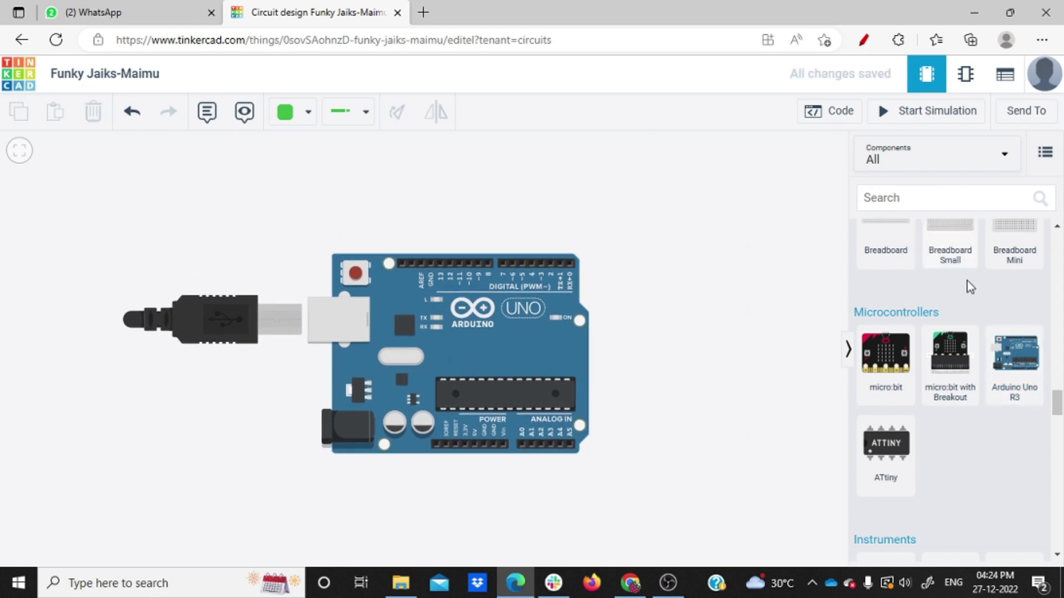
Step: Search the component library for moisture and place a Soil Moisture Sensor just to the right of the Arduino
left_click_drag(1058, 402, 1052, 223)
scroll(1051, 221, "down", 1)
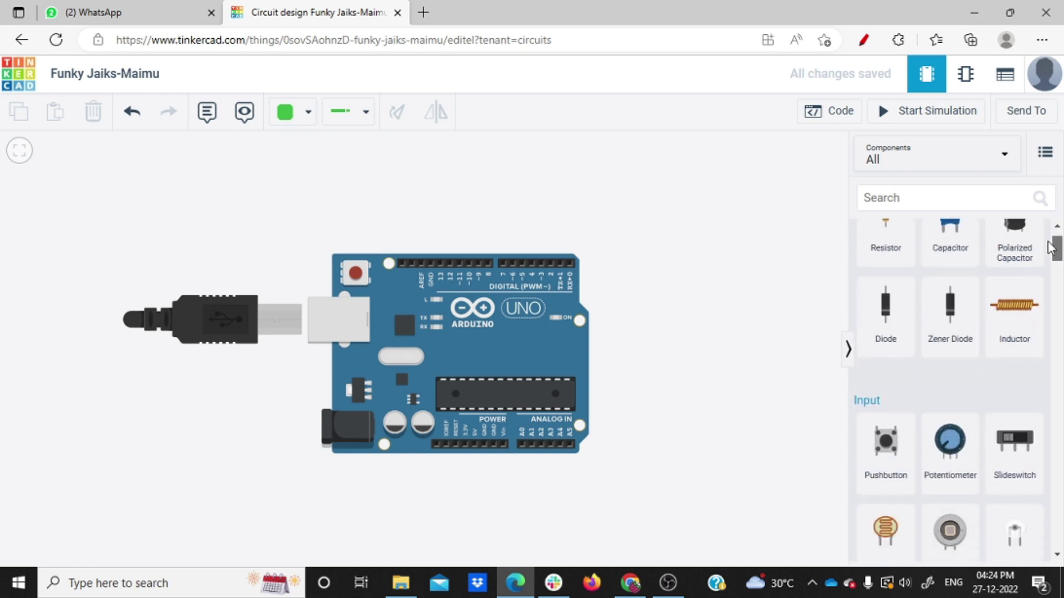
left_click(891, 199)
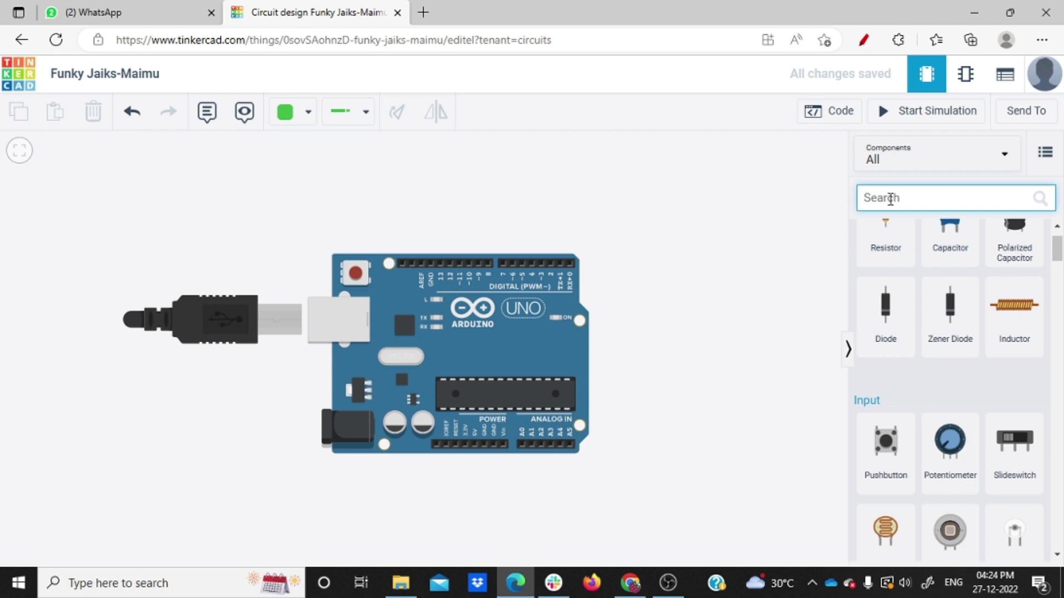
type("mo")
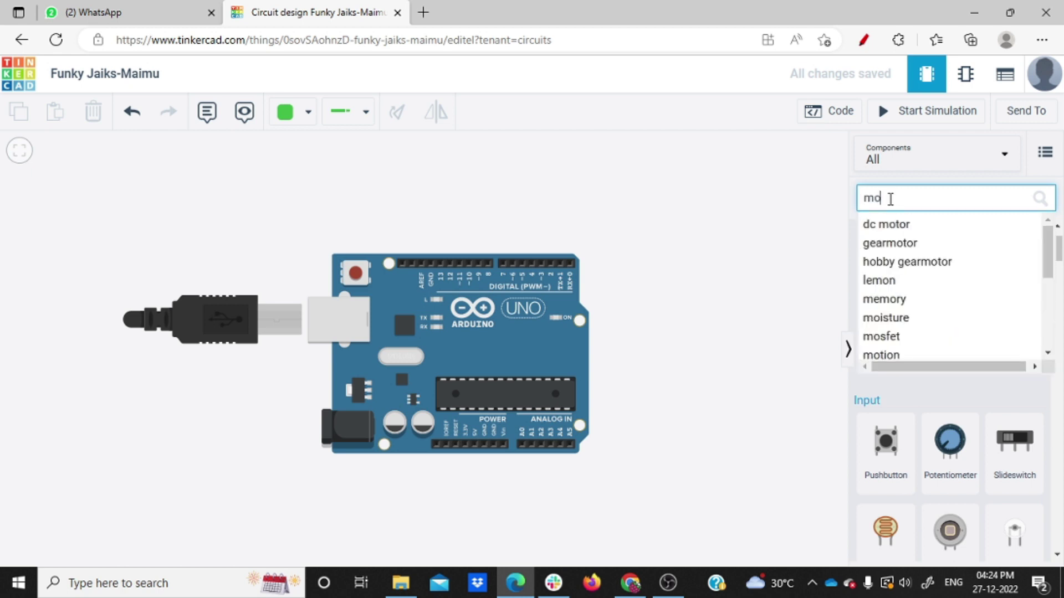
left_click(885, 317)
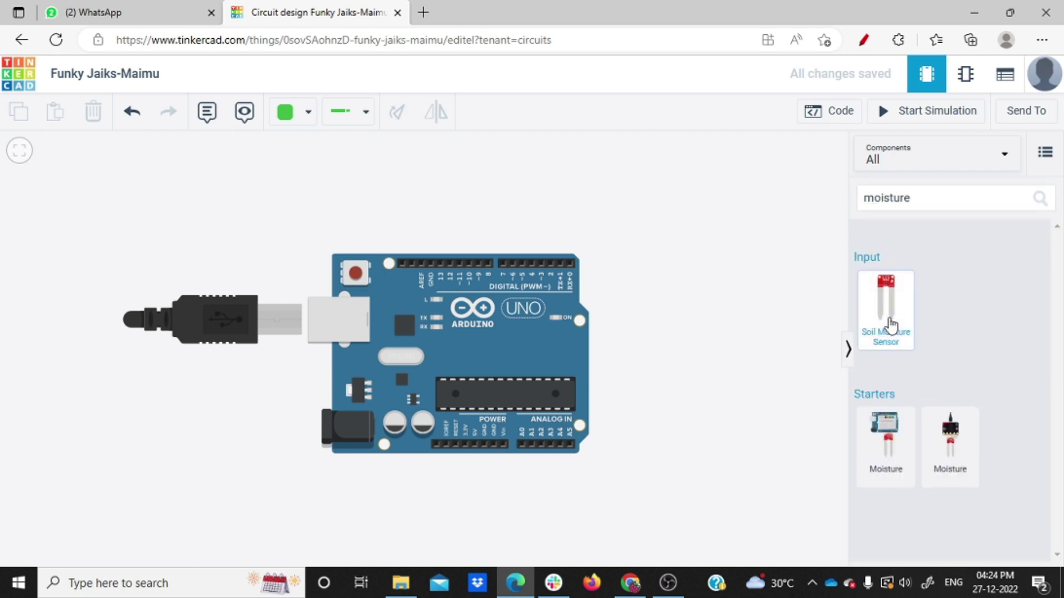
left_click_drag(890, 326, 650, 265)
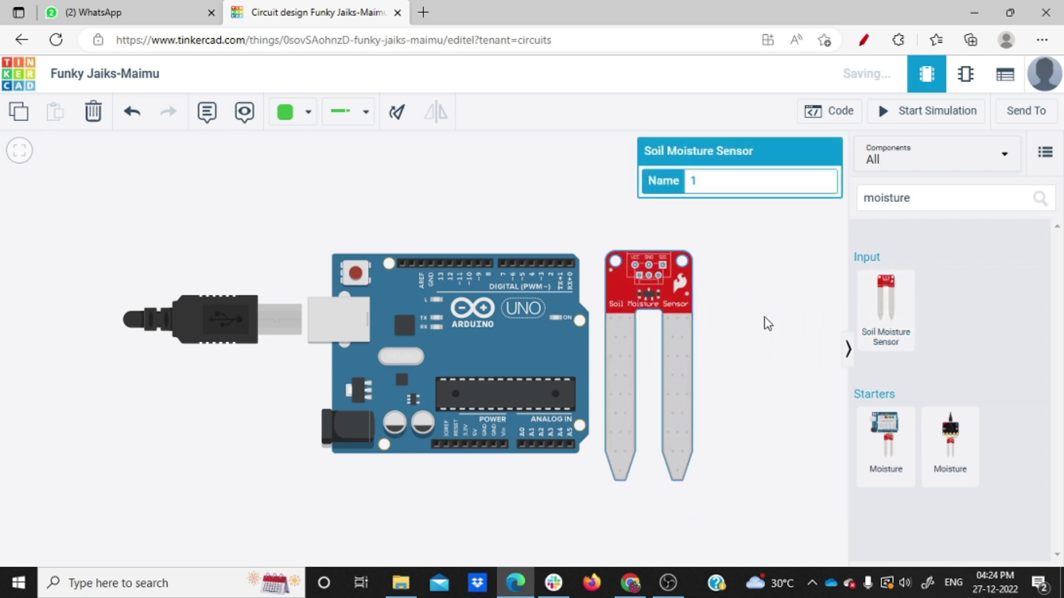
left_click(728, 304)
Step: Wire the sensor's Power pin to the Arduino's 5V pin, routing between the two parts and below the board, with the final segment straightened
left_click(636, 264)
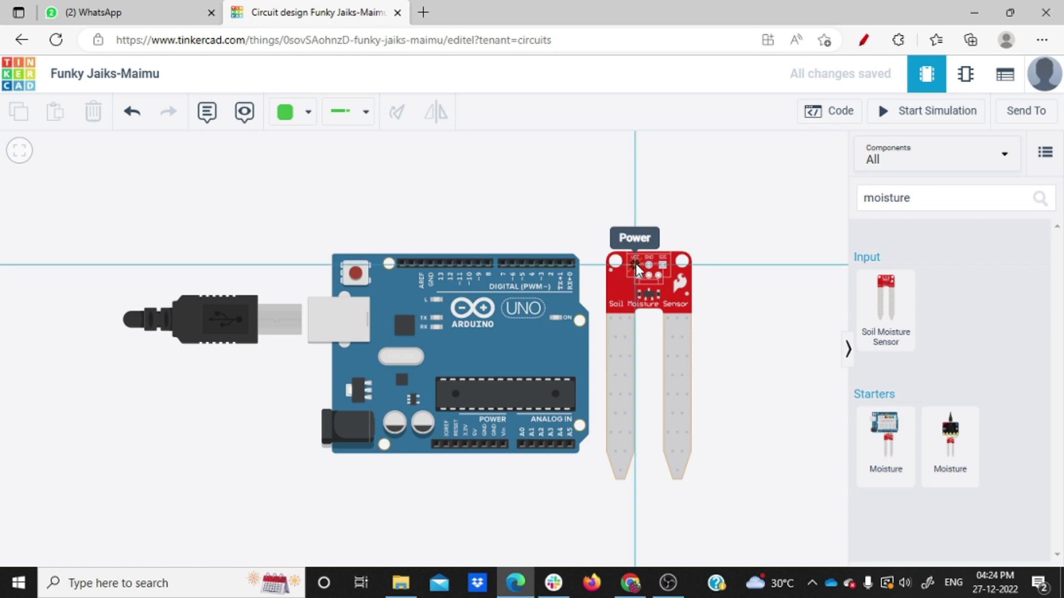
left_click(636, 220)
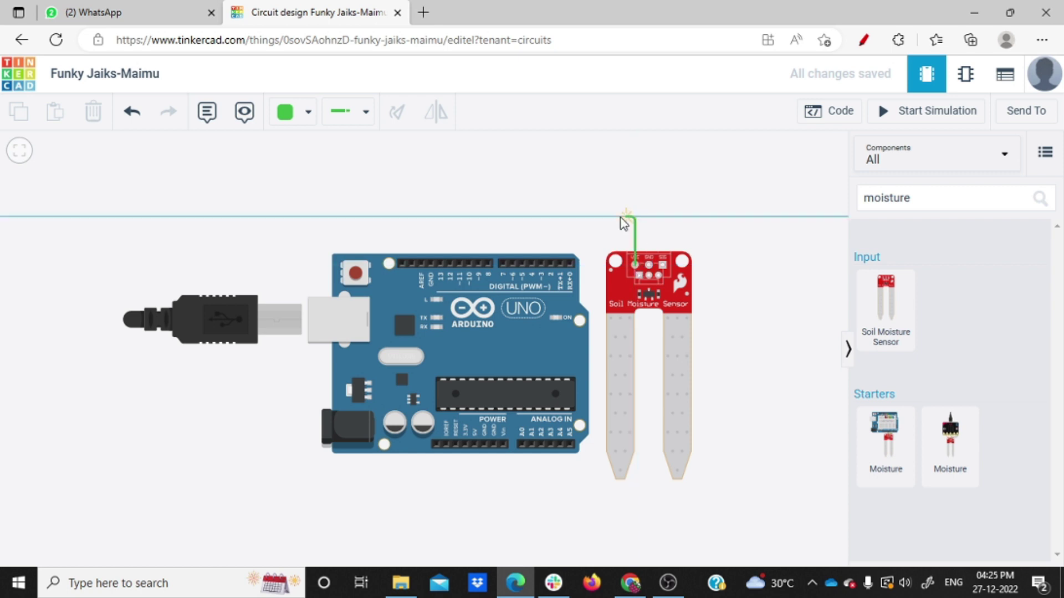
left_click(588, 217)
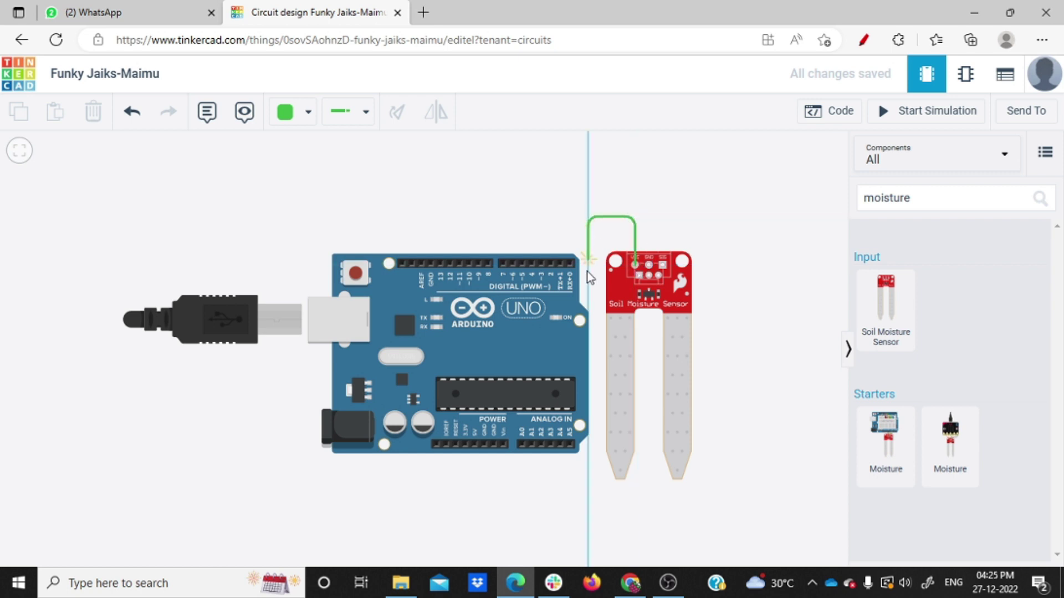
left_click(589, 489)
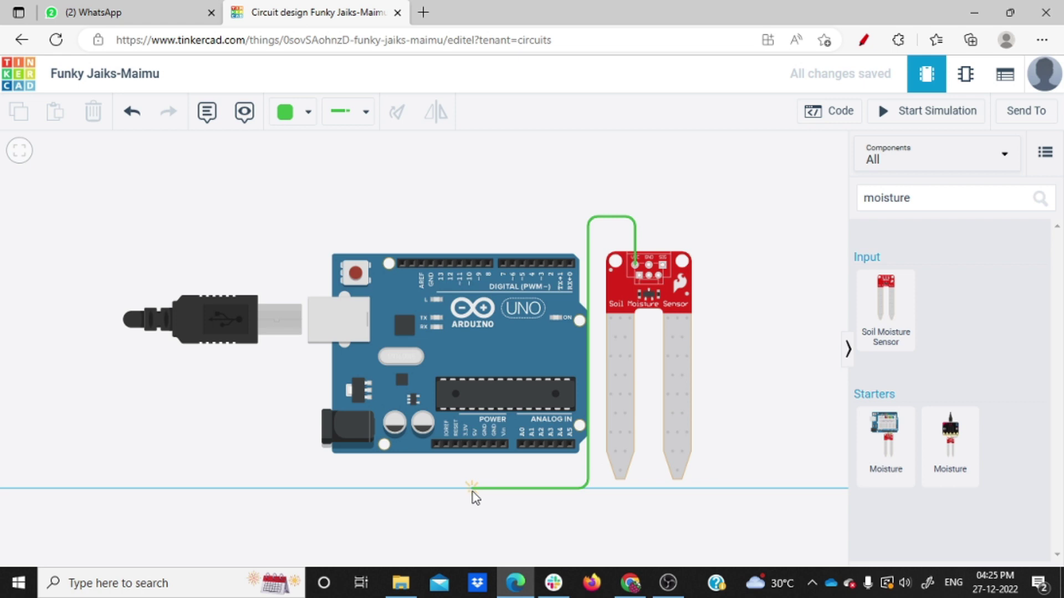
left_click(470, 488)
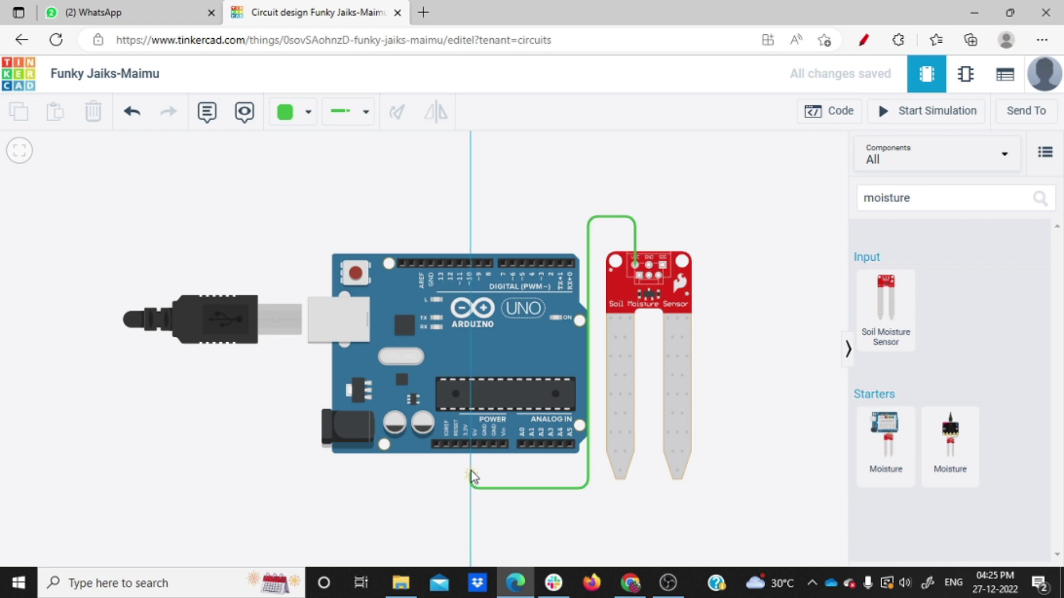
left_click(475, 445)
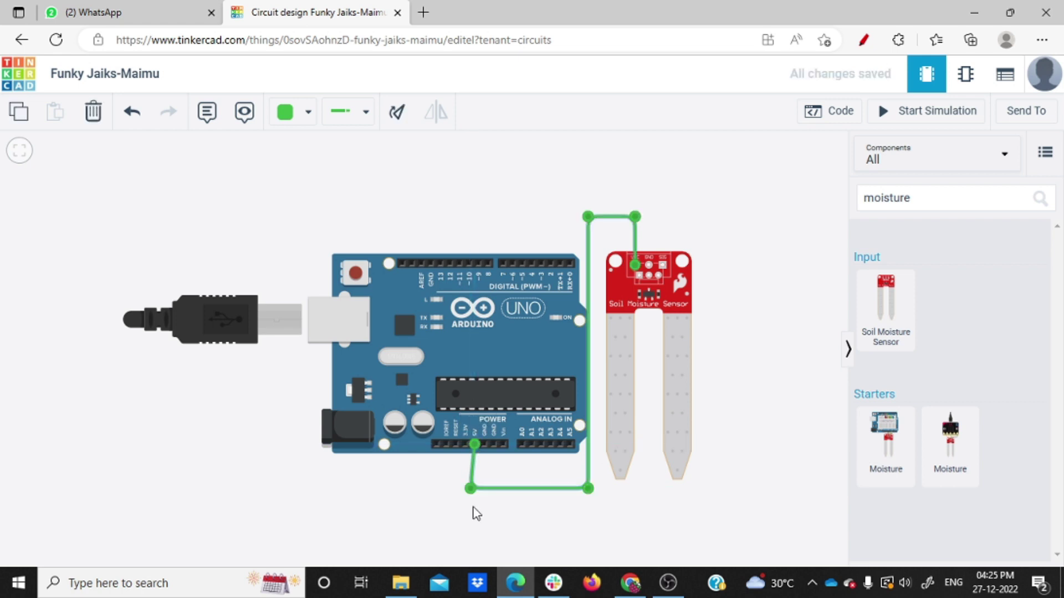
left_click_drag(471, 488, 474, 488)
left_click(542, 527)
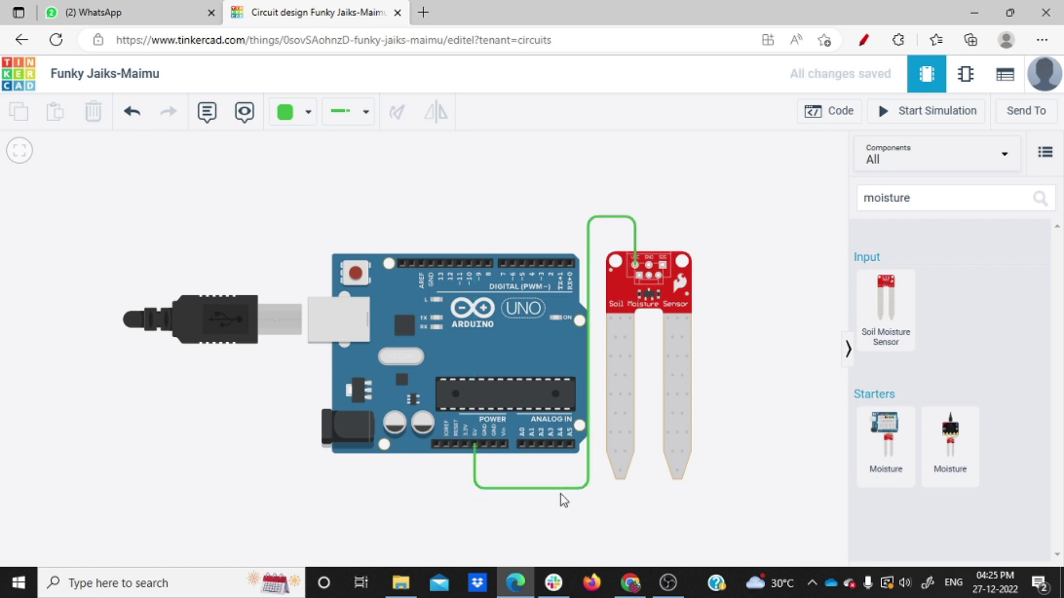
Step: Wire the sensor's Ground pin over the top of the board to the Arduino's GND pin beside AREF and color the wire black
left_click(649, 264)
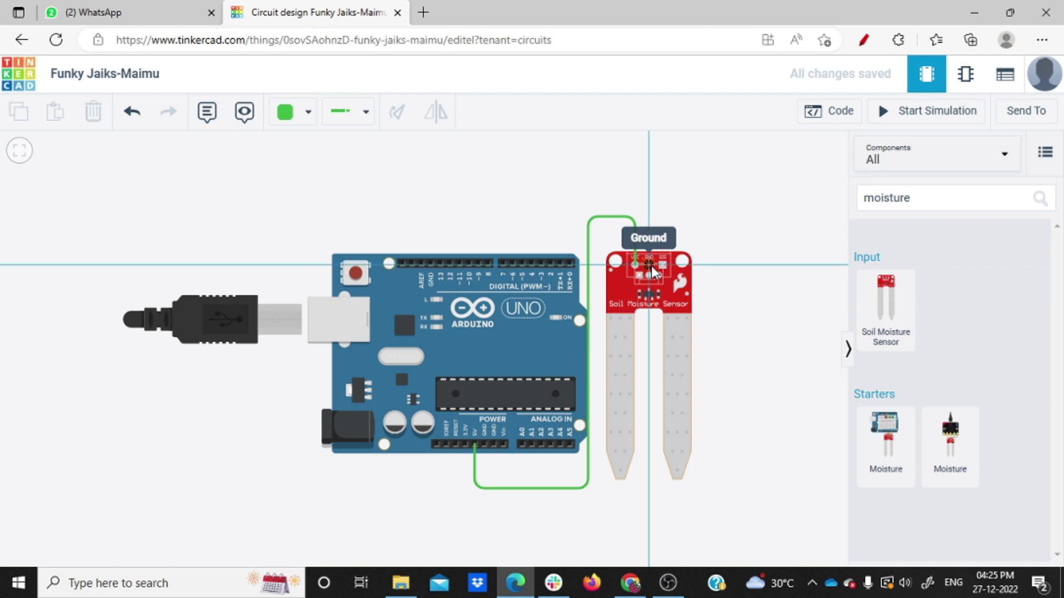
left_click(648, 195)
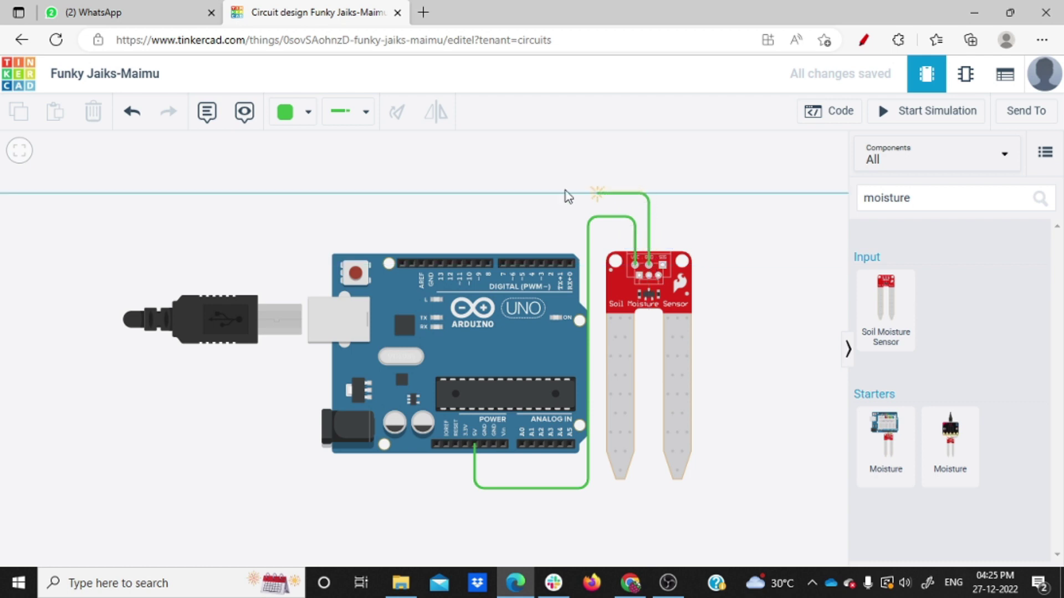
left_click(433, 199)
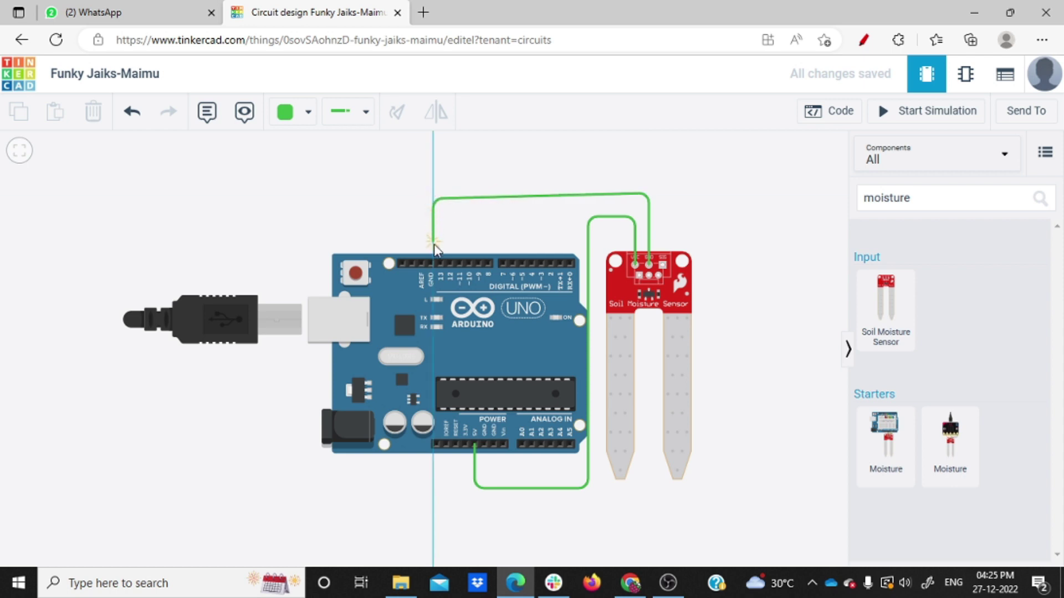
left_click(435, 265)
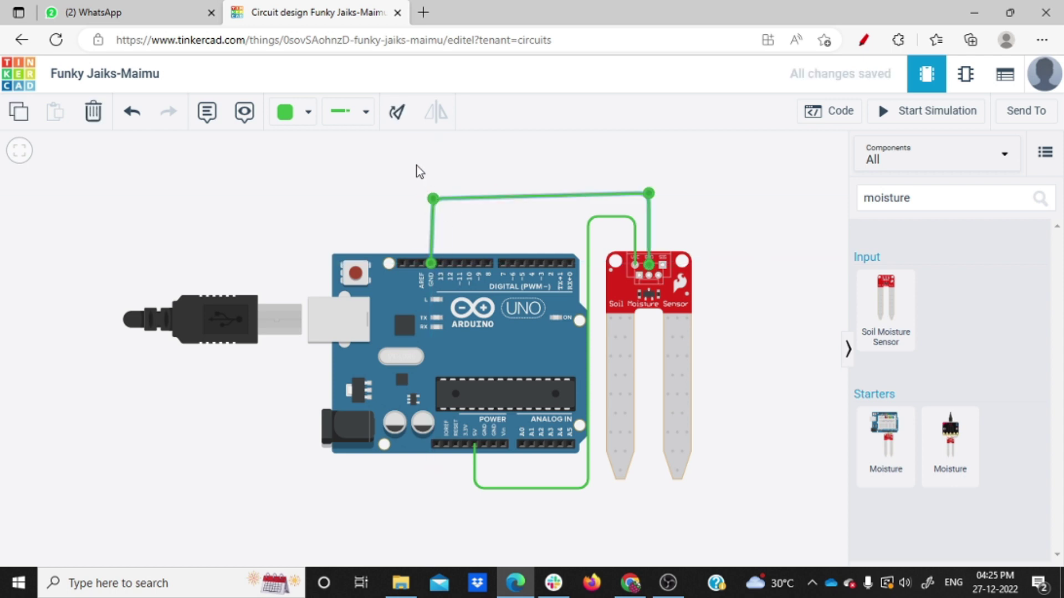
left_click(299, 118)
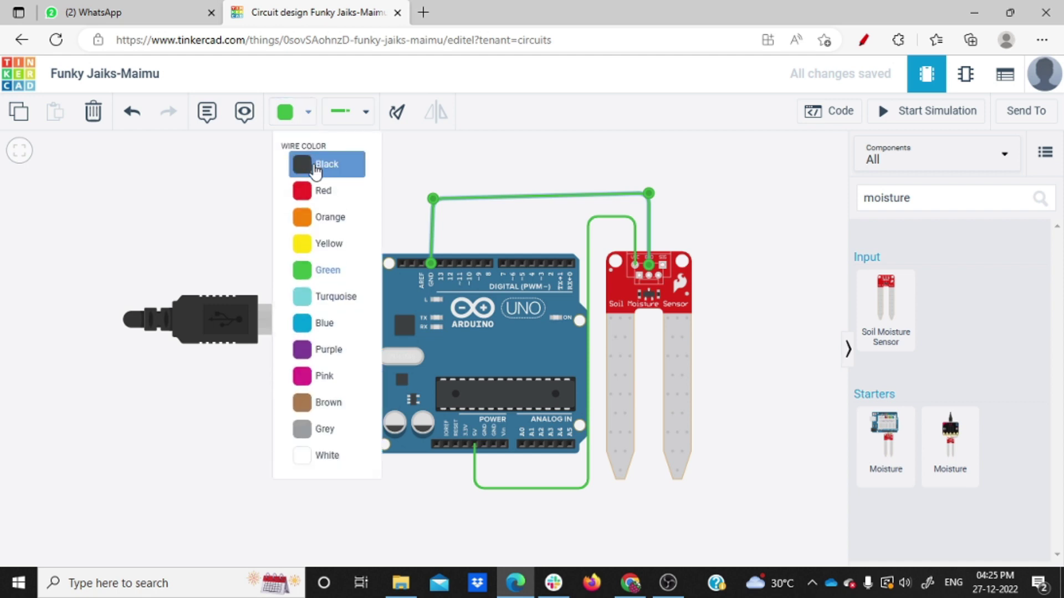
left_click(313, 165)
left_click(585, 239)
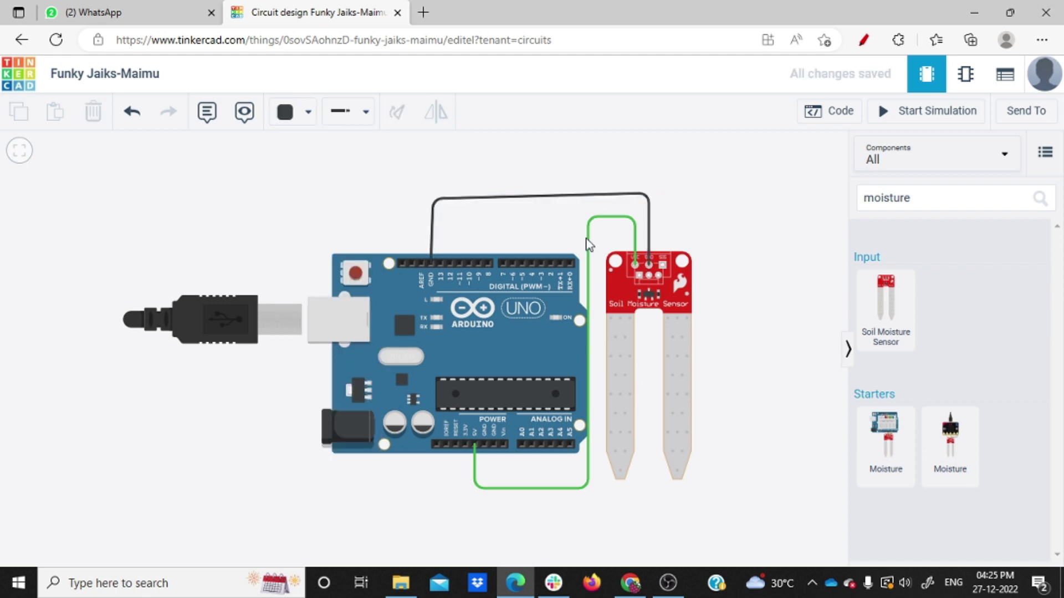
Step: Change the color of the power wire between the sensor and the 5V pin to red
left_click(587, 241)
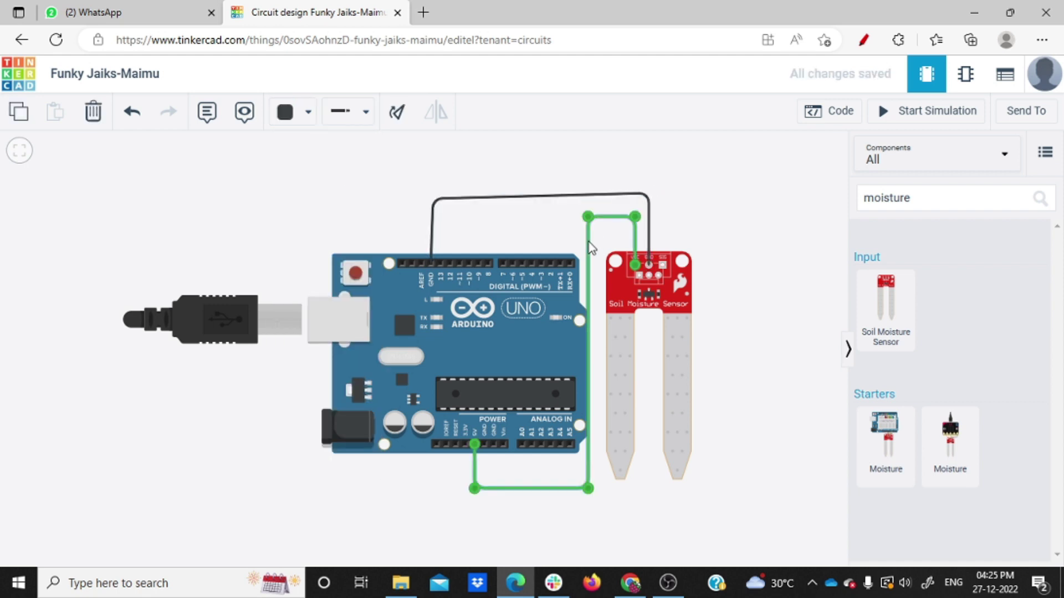
left_click(308, 115)
left_click(309, 186)
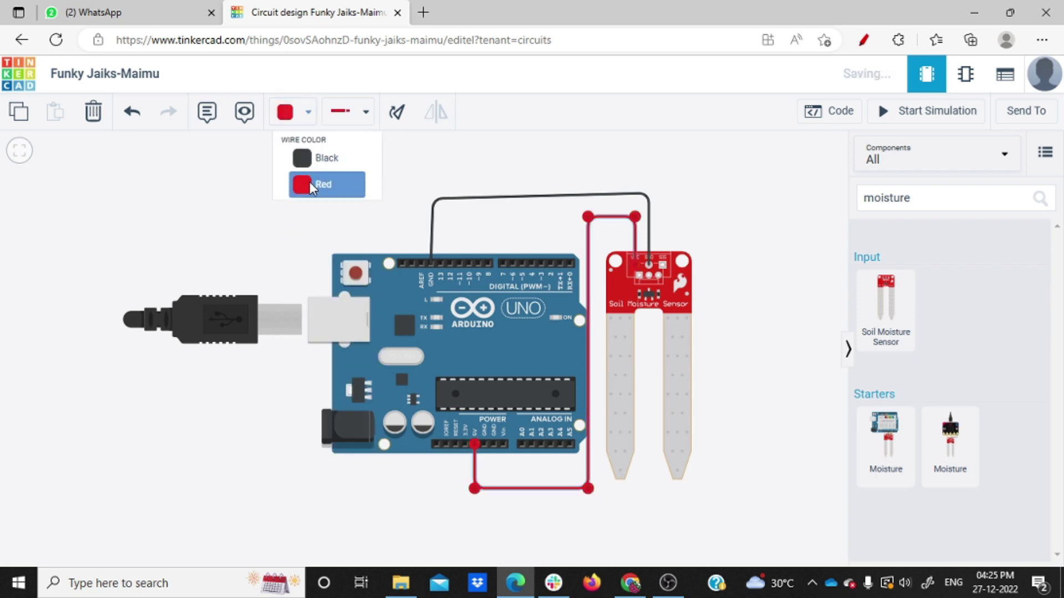
left_click(746, 201)
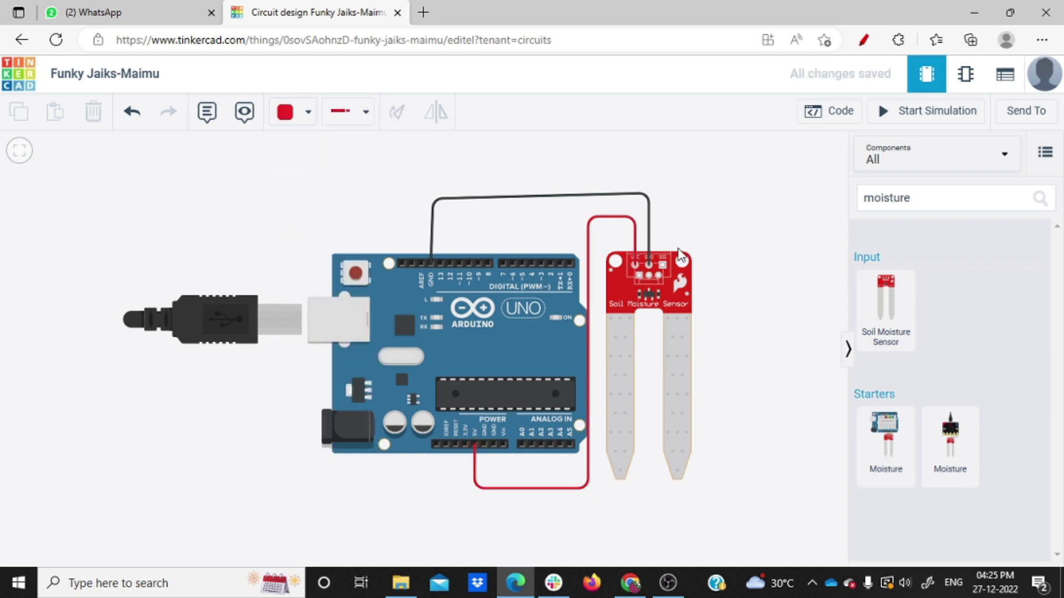
Step: Wire the sensor's Signal pin across the board to the Arduino's A0 pin and align the wire's bend vertically above A0
left_click(663, 264)
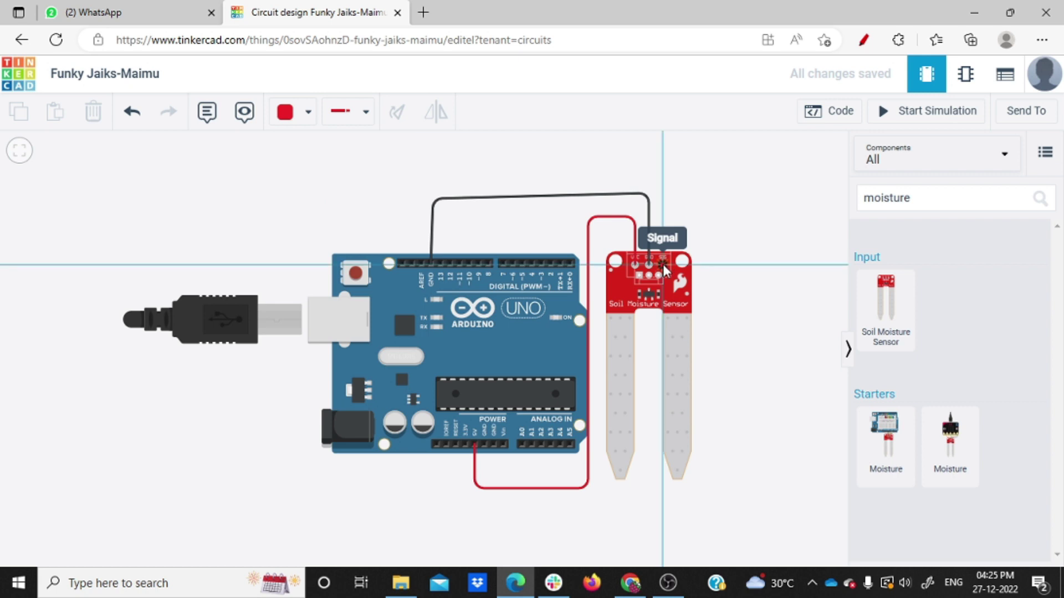
left_click(663, 207)
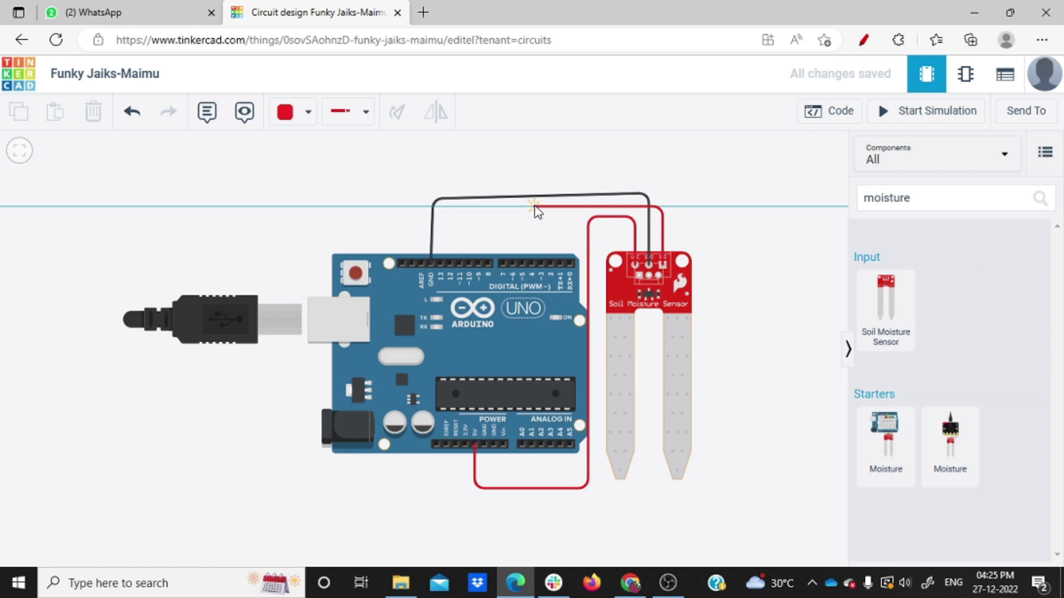
left_click(534, 208)
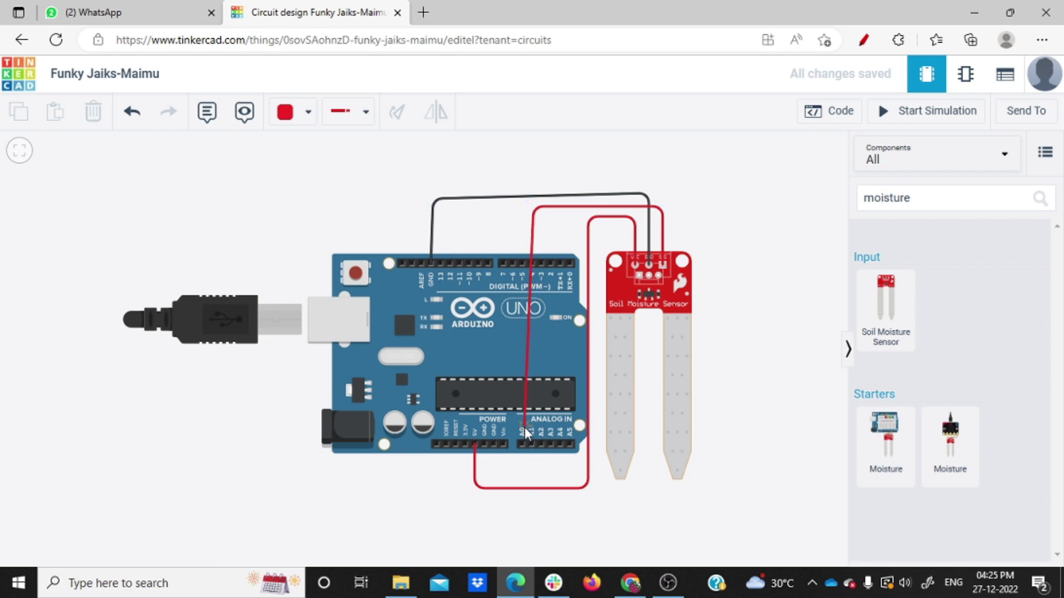
left_click(523, 443)
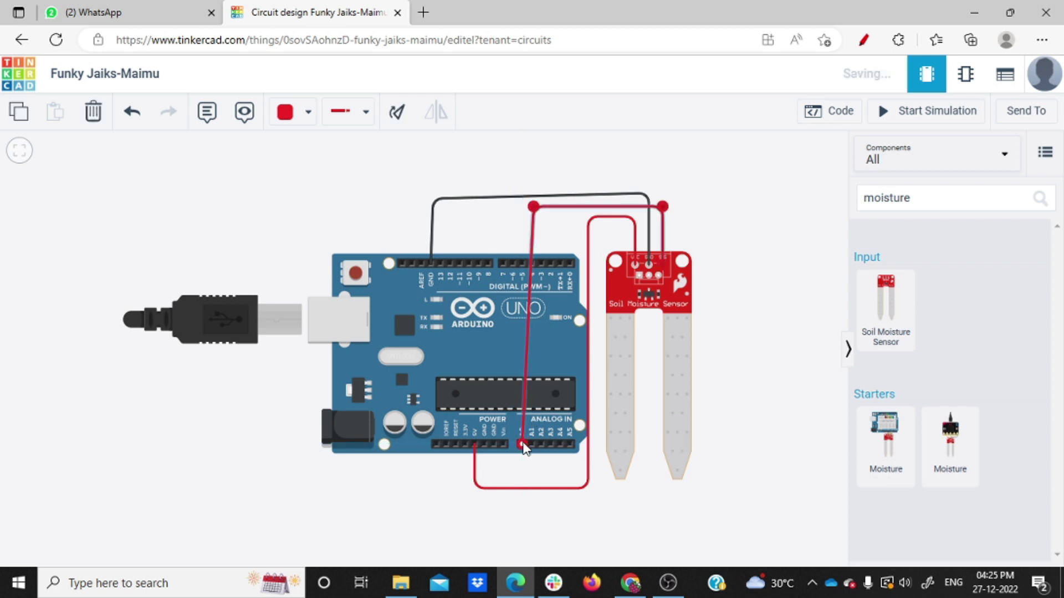
left_click_drag(535, 212, 525, 216)
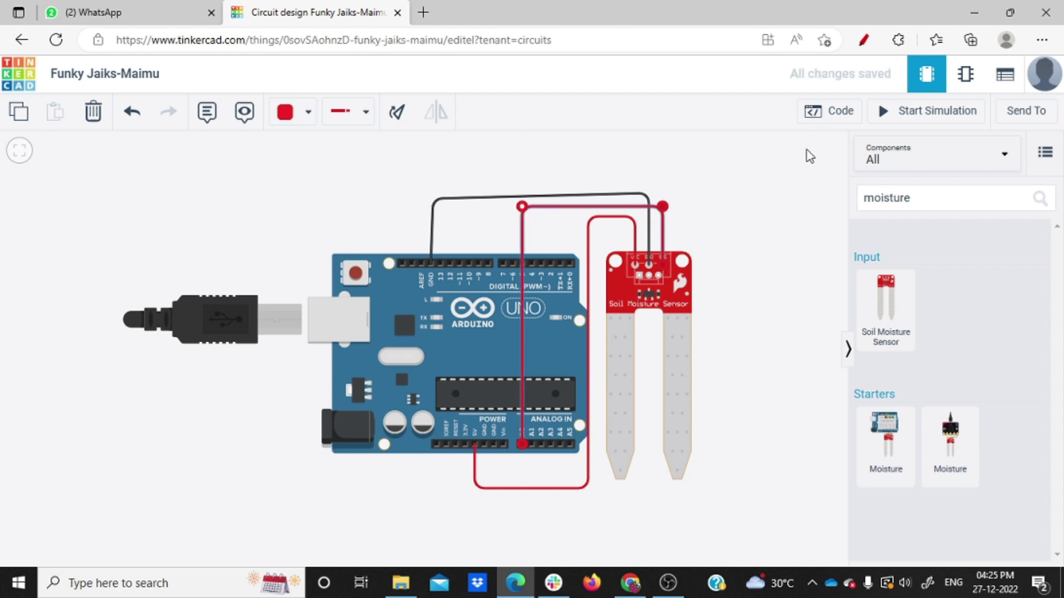
Step: Change the color of the signal wire between the sensor and A0 to green
left_click(365, 112)
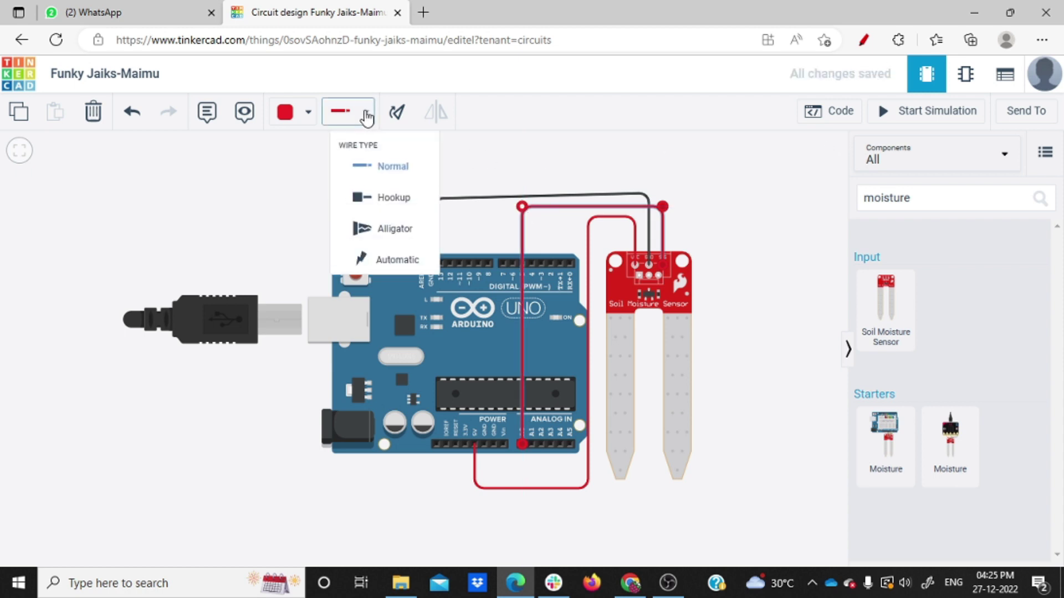
left_click(306, 116)
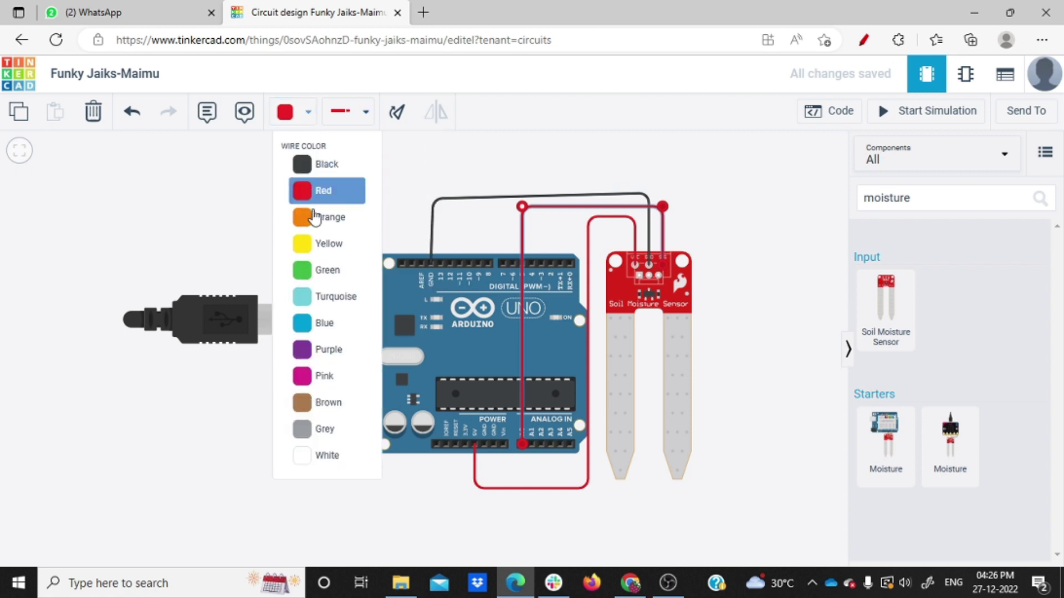
left_click(318, 267)
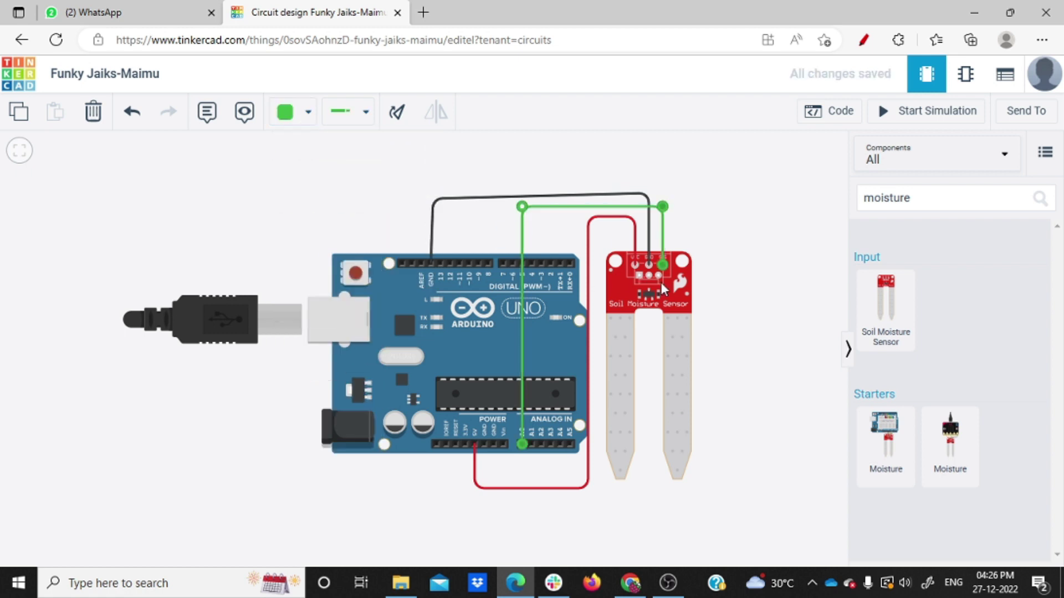
left_click(769, 293)
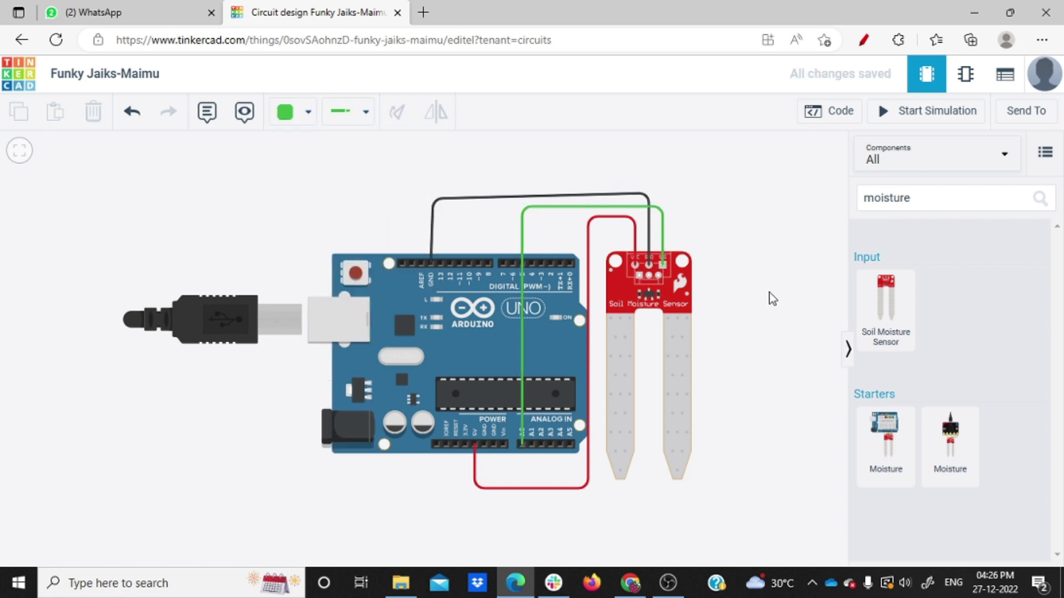
Step: Search the components for "led" and place a red LED above the Arduino's digital header, near the AREF end
left_click_drag(330, 209, 228, 220)
left_click_drag(962, 198, 864, 198)
key("BackSpace")
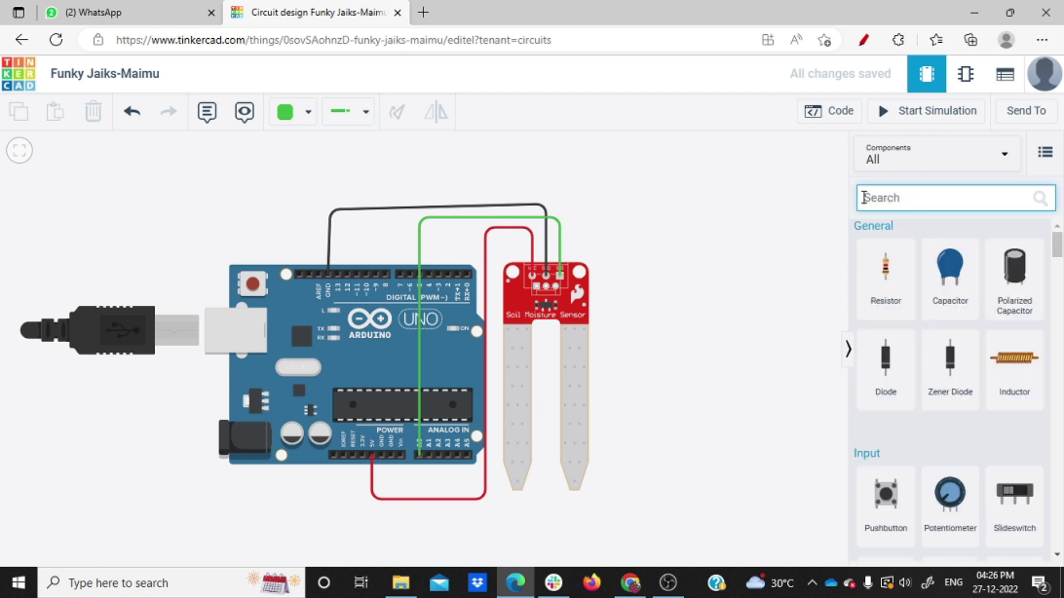
mouse_move(1060, 246)
left_mouse_down()
mouse_move(1059, 275)
mouse_move(1059, 245)
left_mouse_up()
left_click(913, 199)
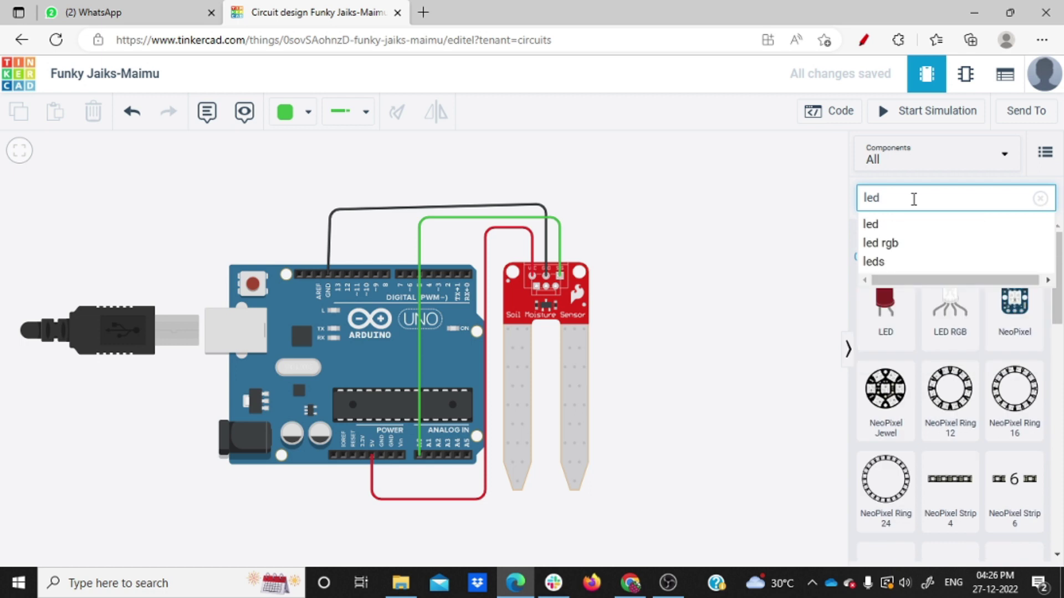
left_click(888, 228)
left_click_drag(885, 299, 303, 215)
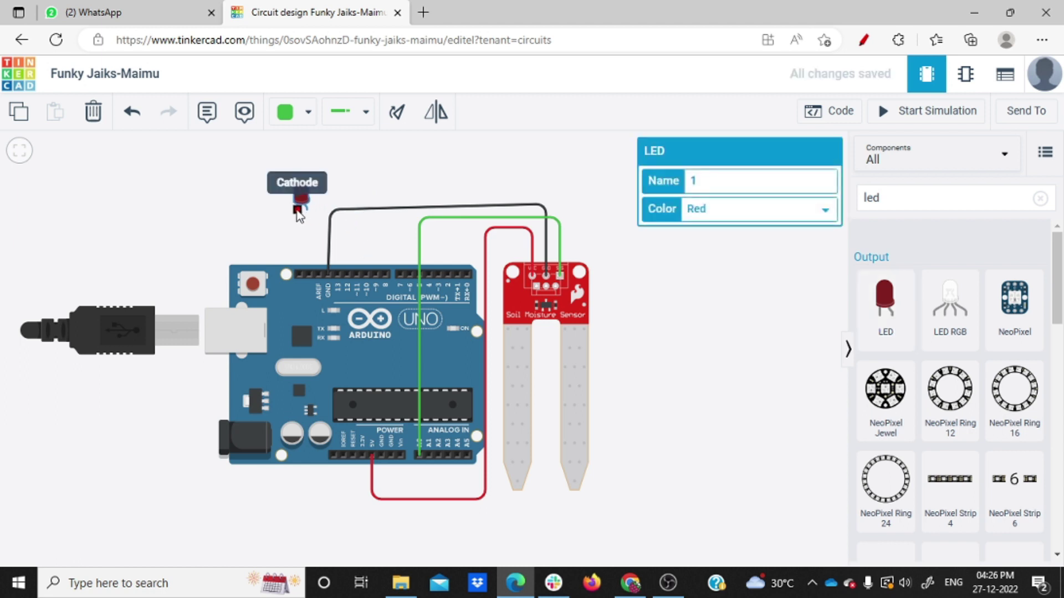
Step: Wire the LED's anode to the Arduino's D13 pin with two right-angle bends just above the board
left_click(308, 209)
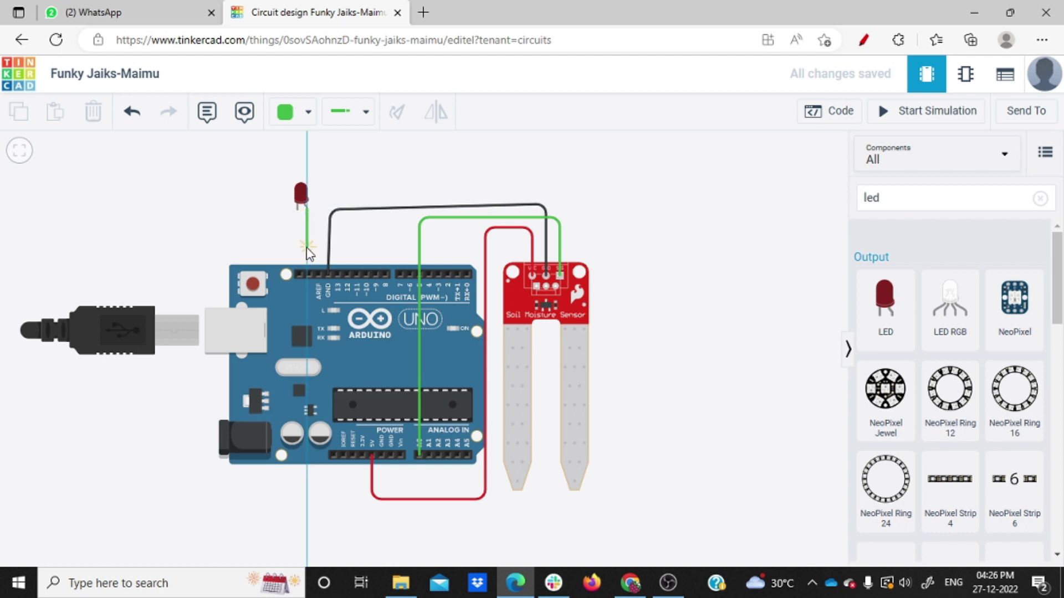
left_click(306, 248)
left_click(339, 248)
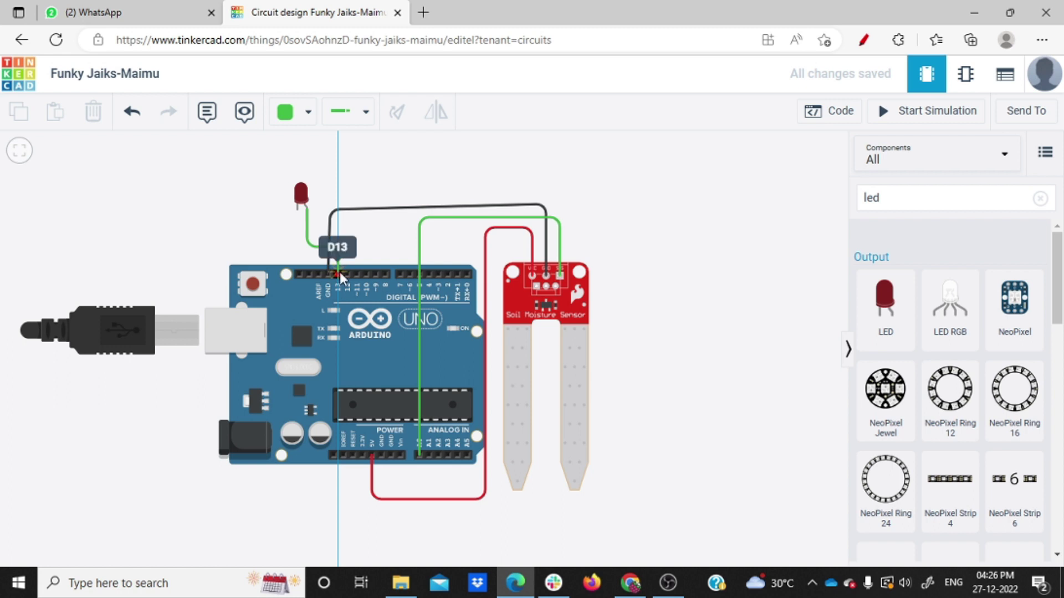
left_click(339, 275)
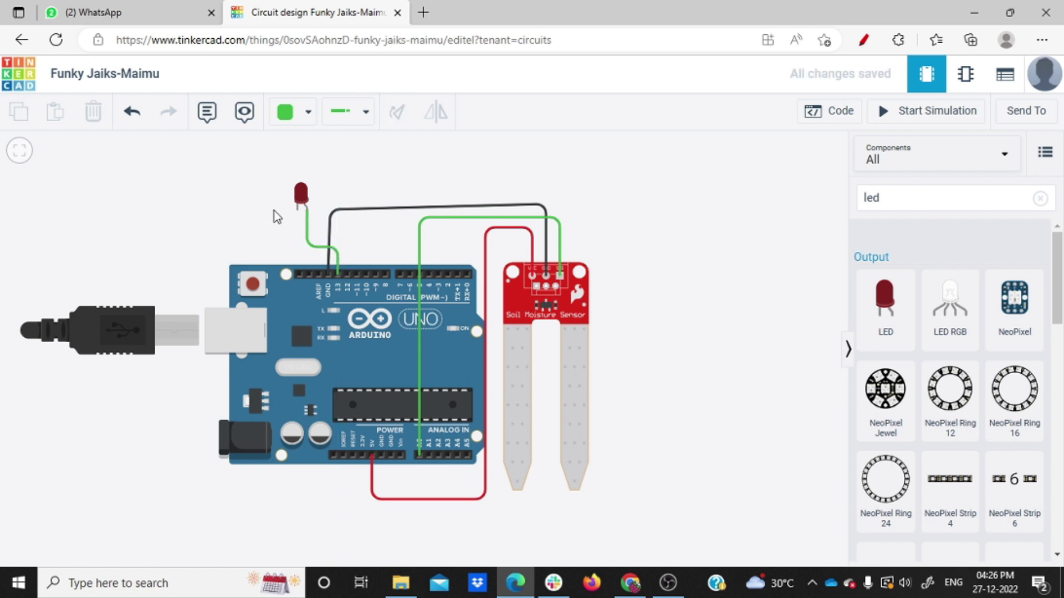
Step: Change the color of the wire between the LED's anode and D13 to red
left_click(309, 227)
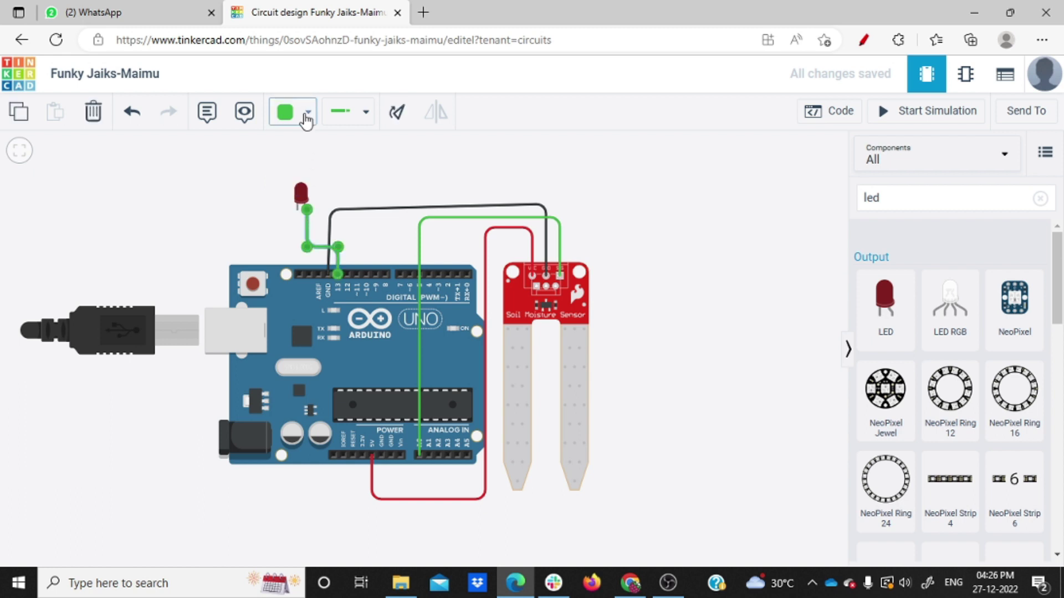
left_click(306, 114)
left_click(321, 187)
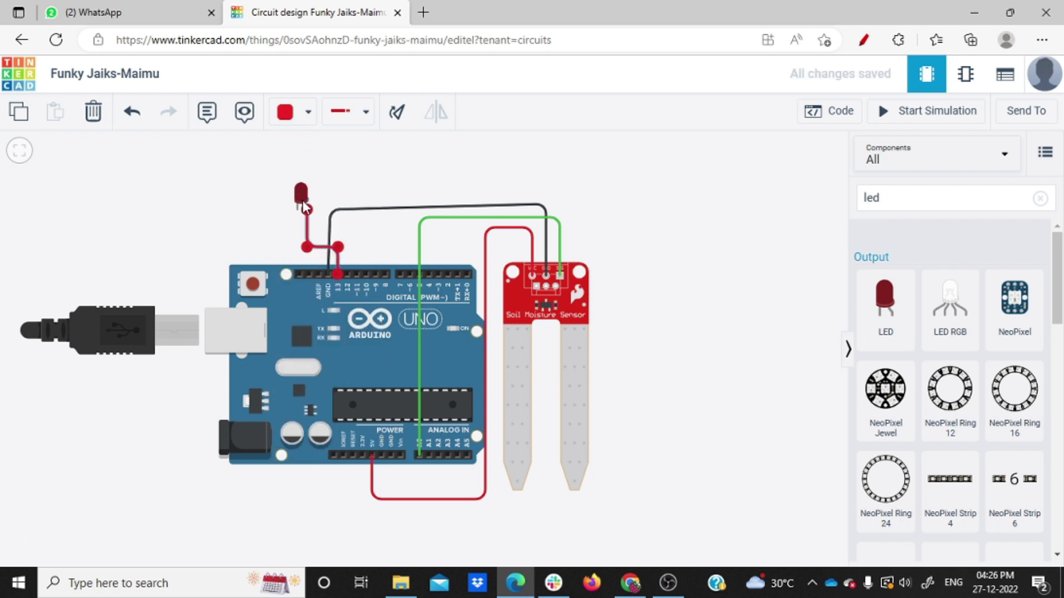
left_click(298, 212)
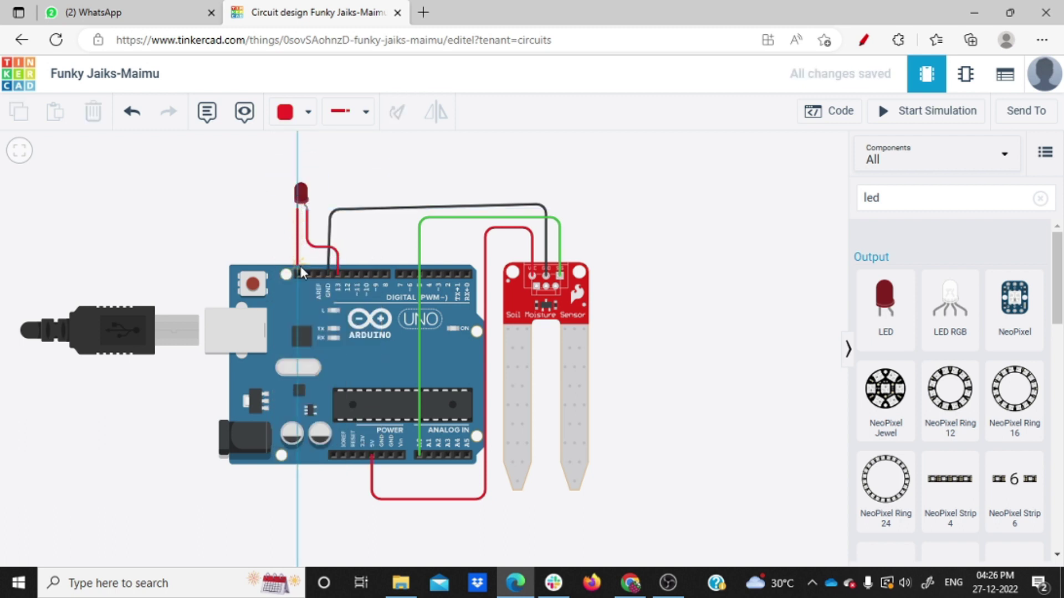
left_click(300, 297)
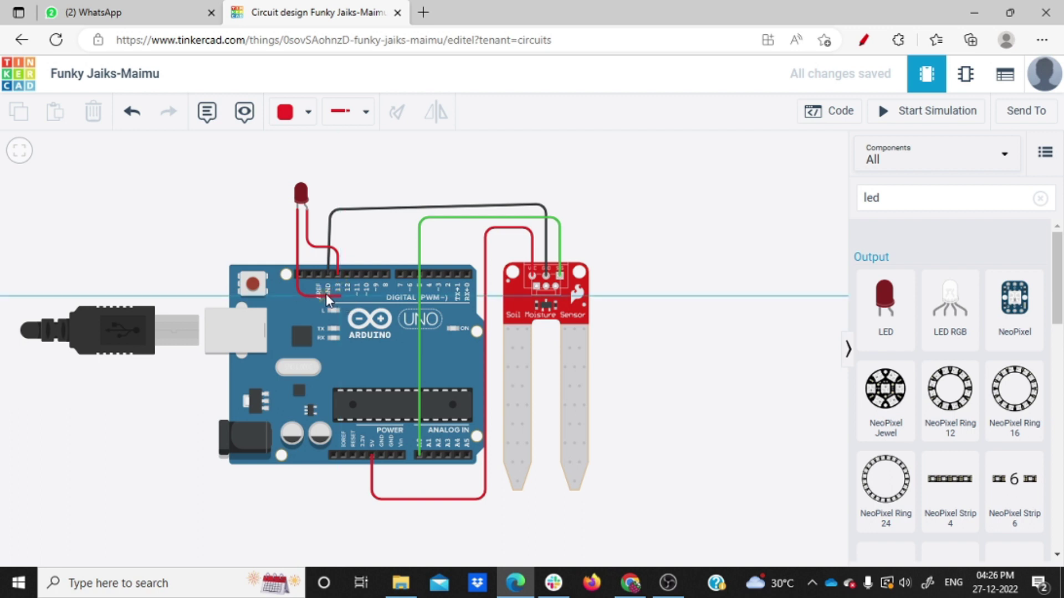
key("Escape")
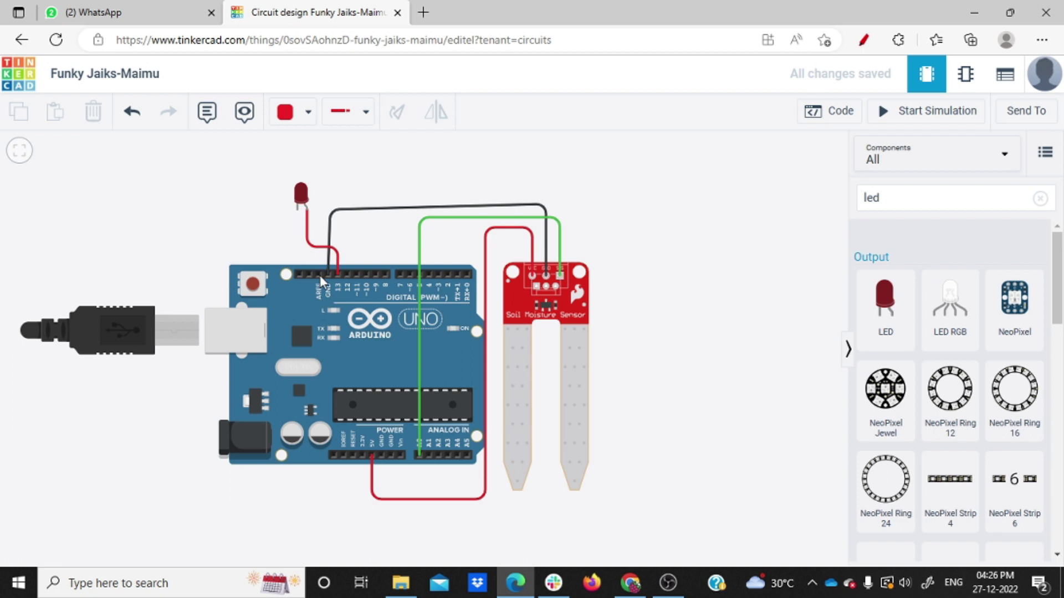
Step: Wire the LED's cathode to the Arduino's GND pin beside AREF, bending the wire just below the digital header
left_click(298, 209)
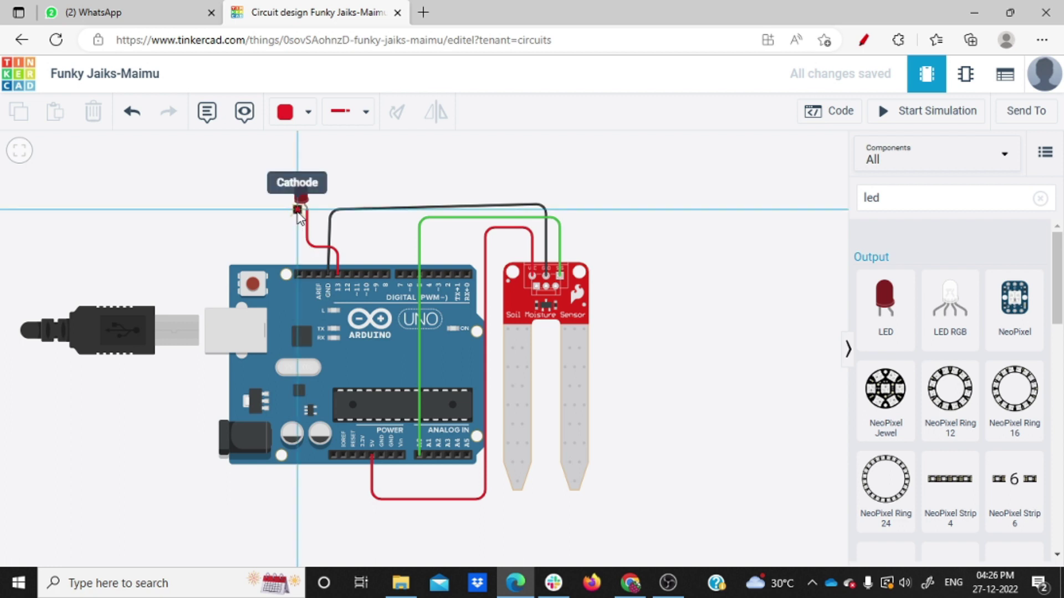
left_click(301, 299)
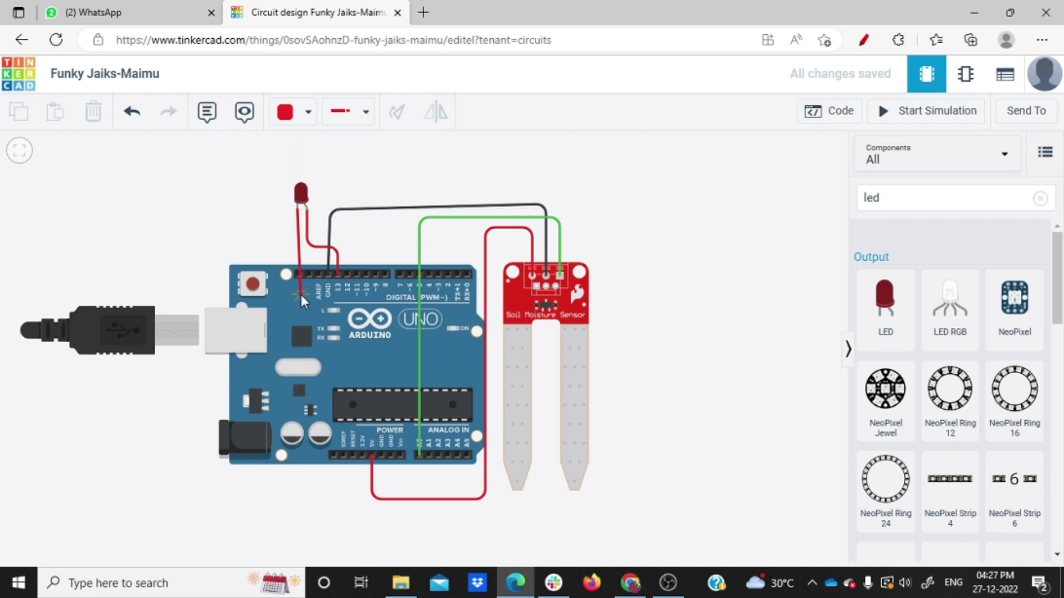
left_click(327, 277)
left_click_drag(329, 299, 330, 297)
left_click(193, 230)
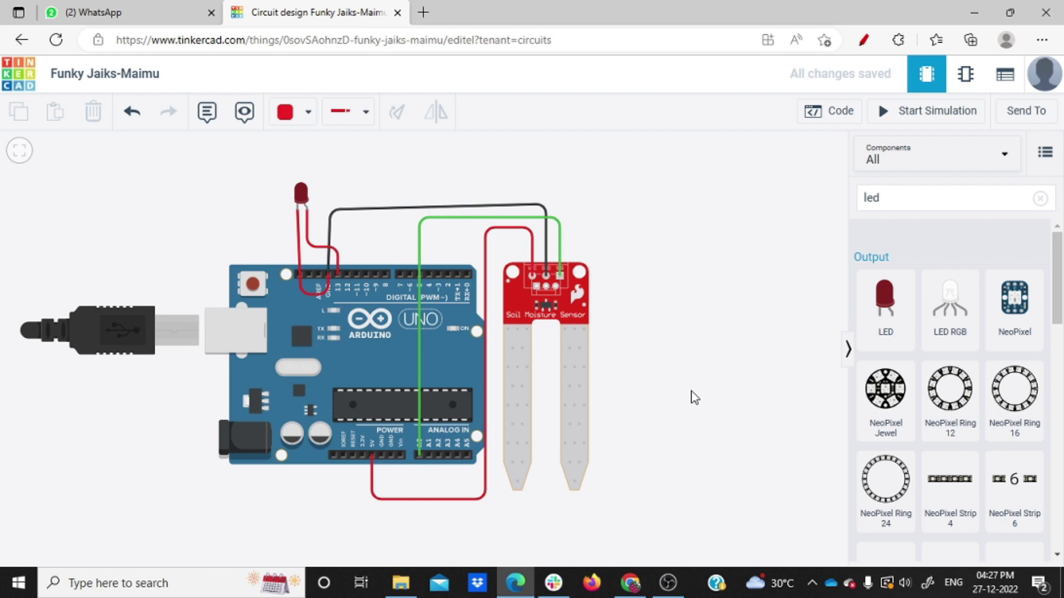
Step: Add a note reading "MOISTURE SENSOR" at the lower end of the soil moisture sensor and shift it slightly toward the right probe
left_click(206, 114)
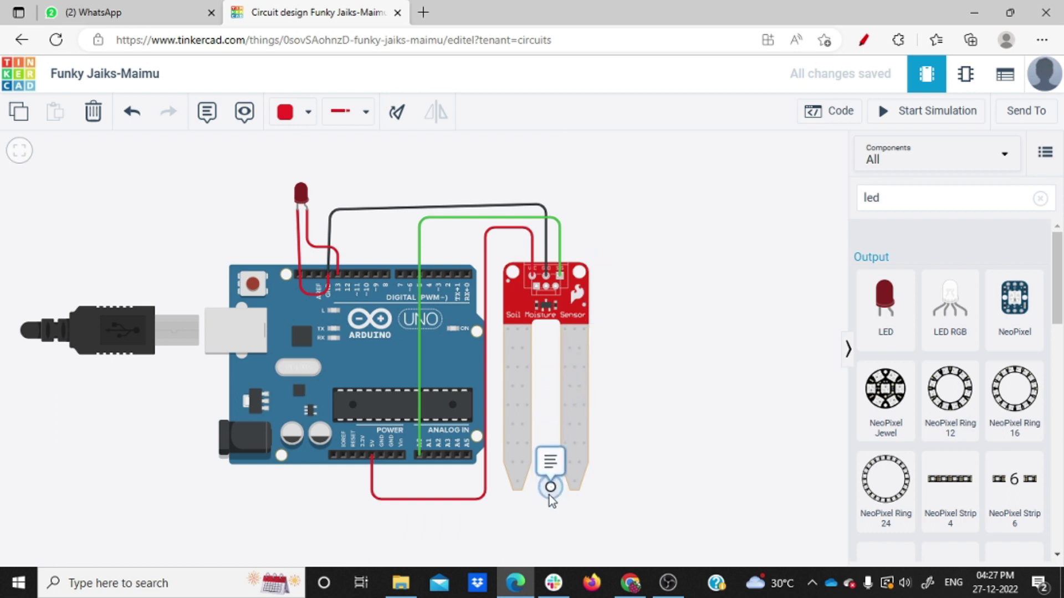
left_click(549, 489)
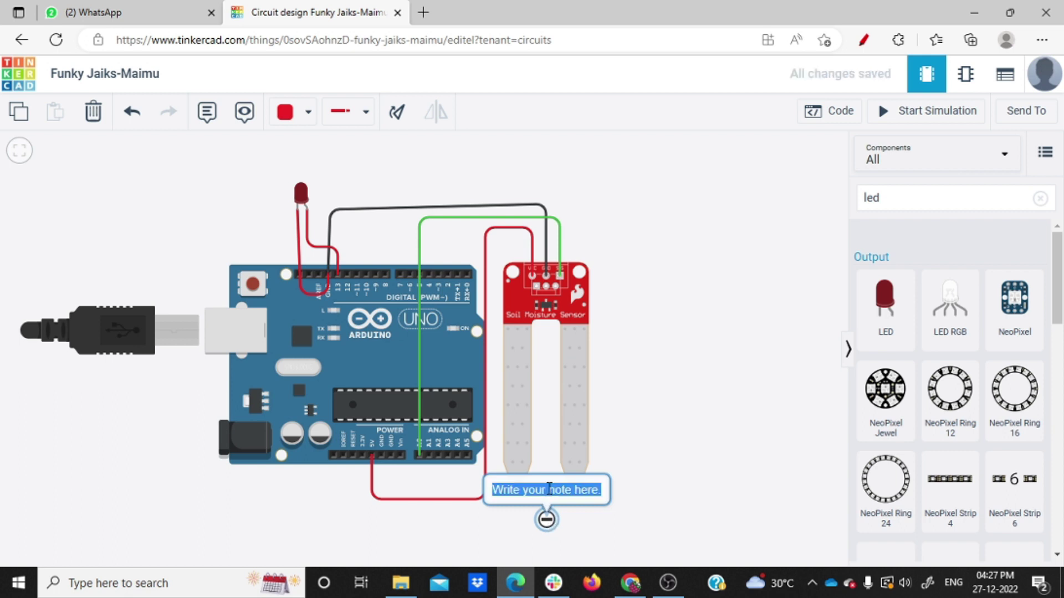
type("MO")
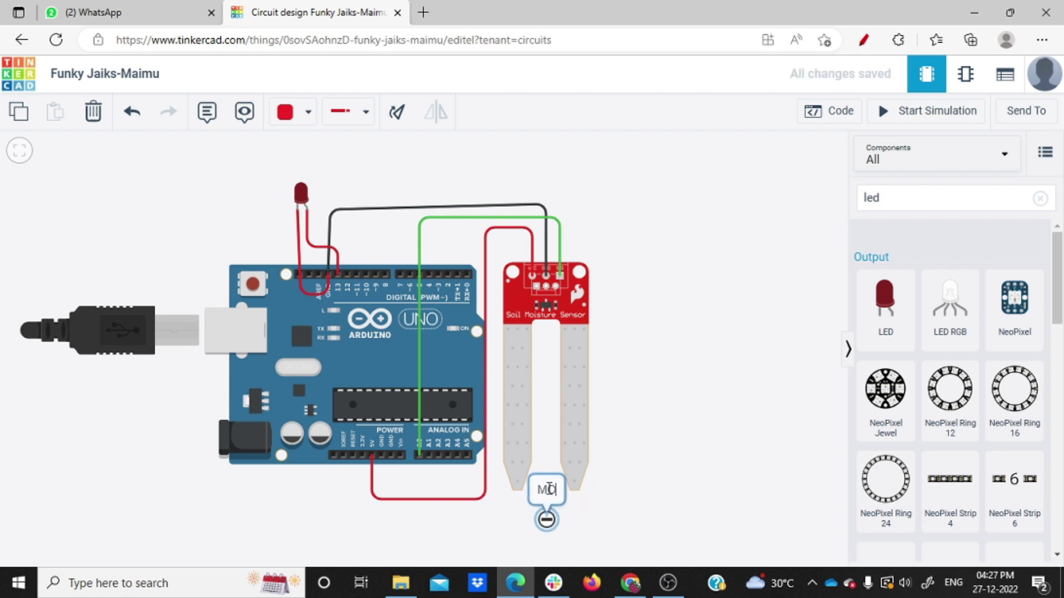
type("ISTURE")
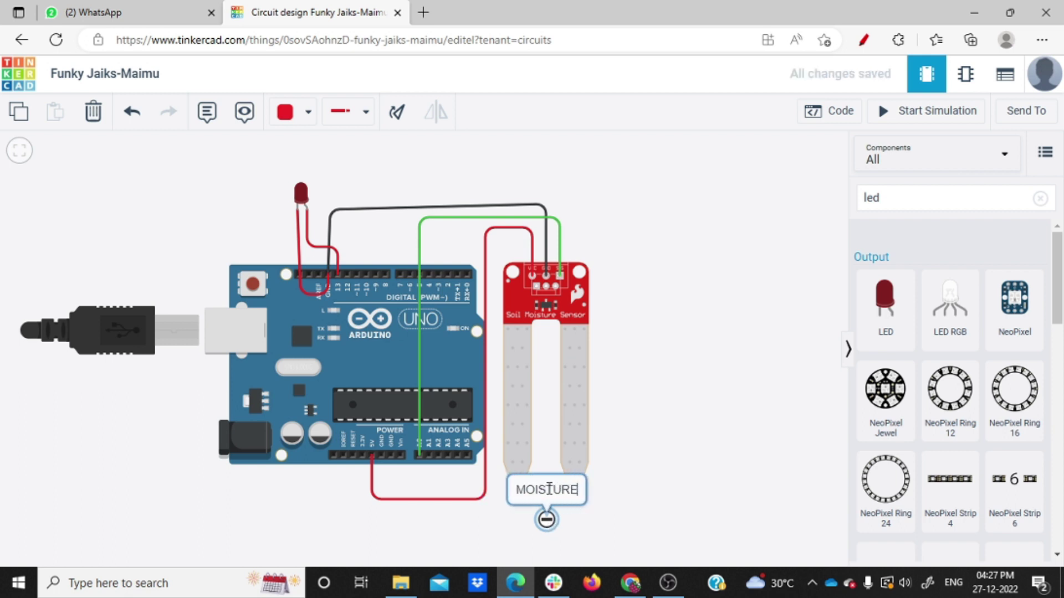
type(" SENSOR")
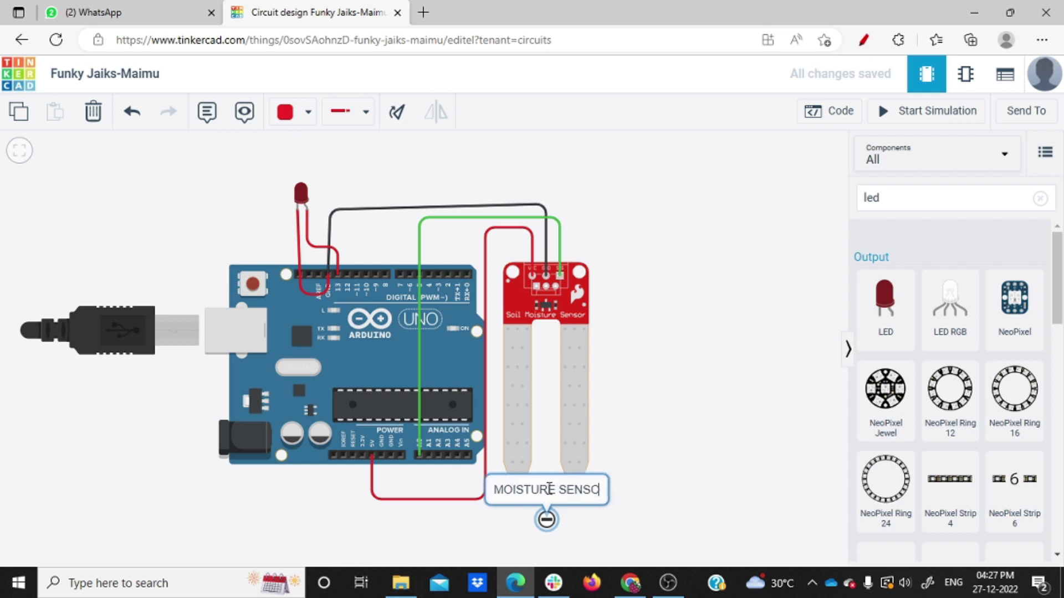
left_click(700, 488)
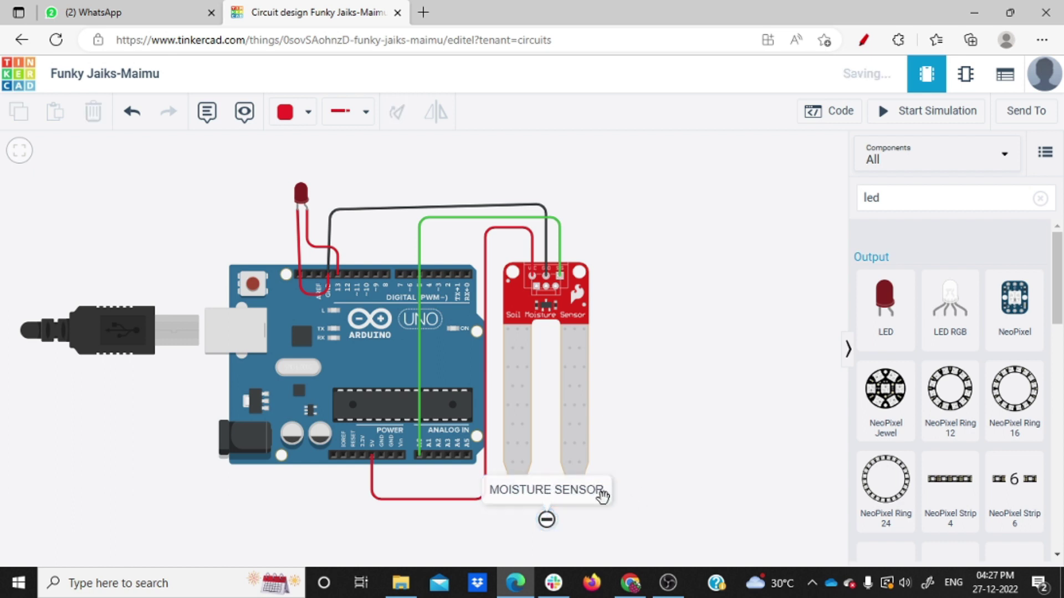
left_click_drag(555, 525, 576, 531)
Step: Add a note reading "MOTOR ON/OFF INDICATOR" beside the LED
left_click(221, 123)
left_click_drag(275, 171, 269, 189)
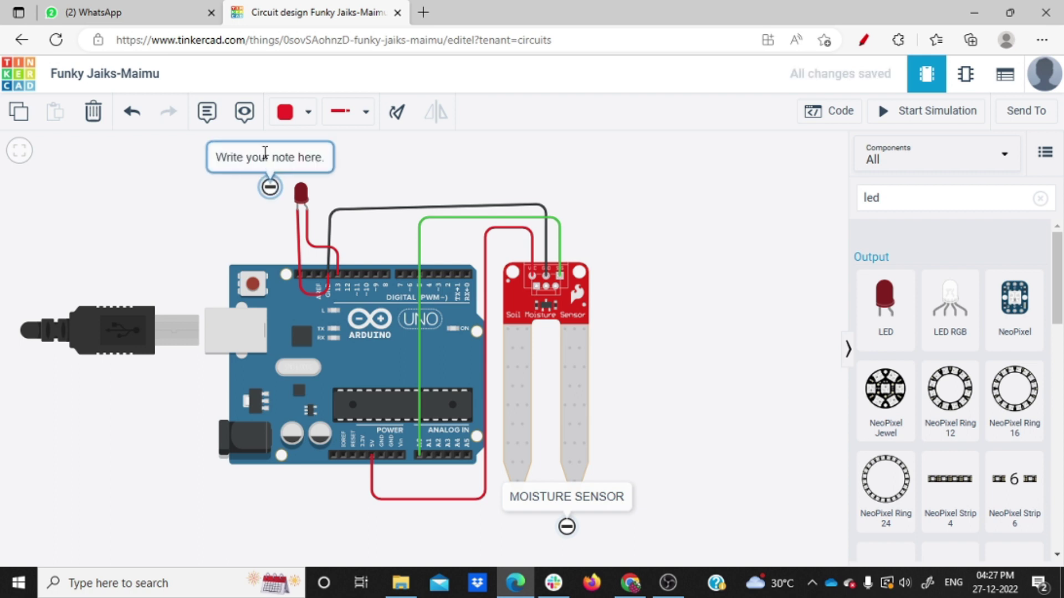
left_click(264, 152)
type("M")
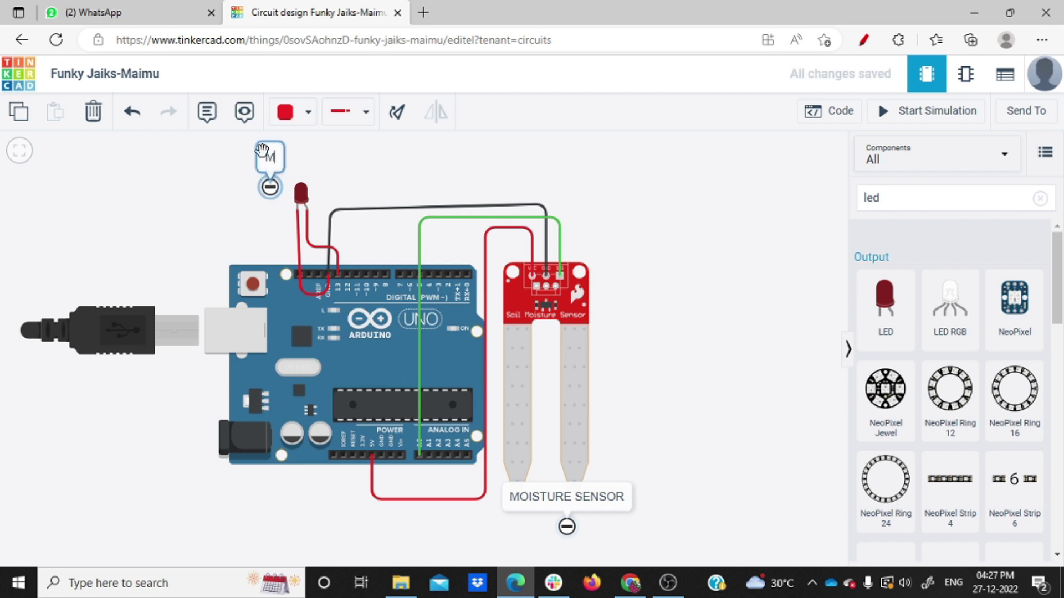
type("OTOR ON/OFF I")
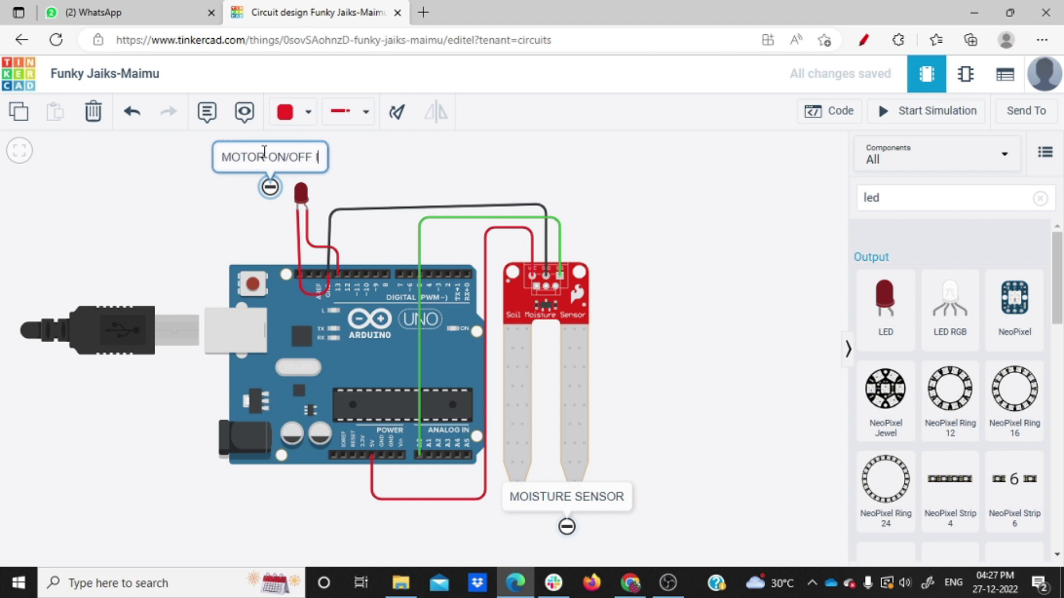
type("NDICA")
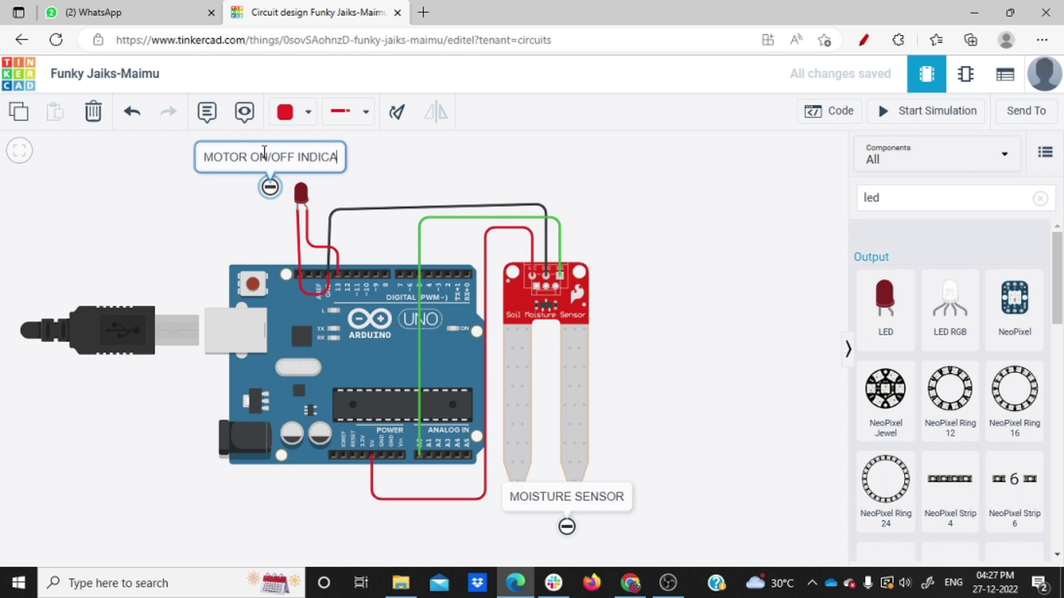
type("TOR")
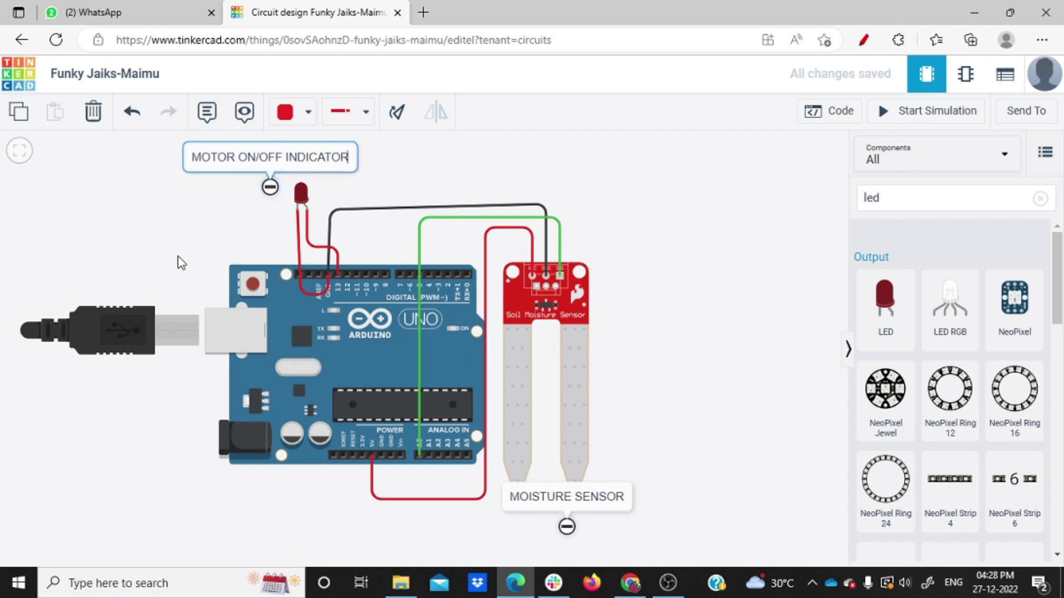
left_click(181, 238)
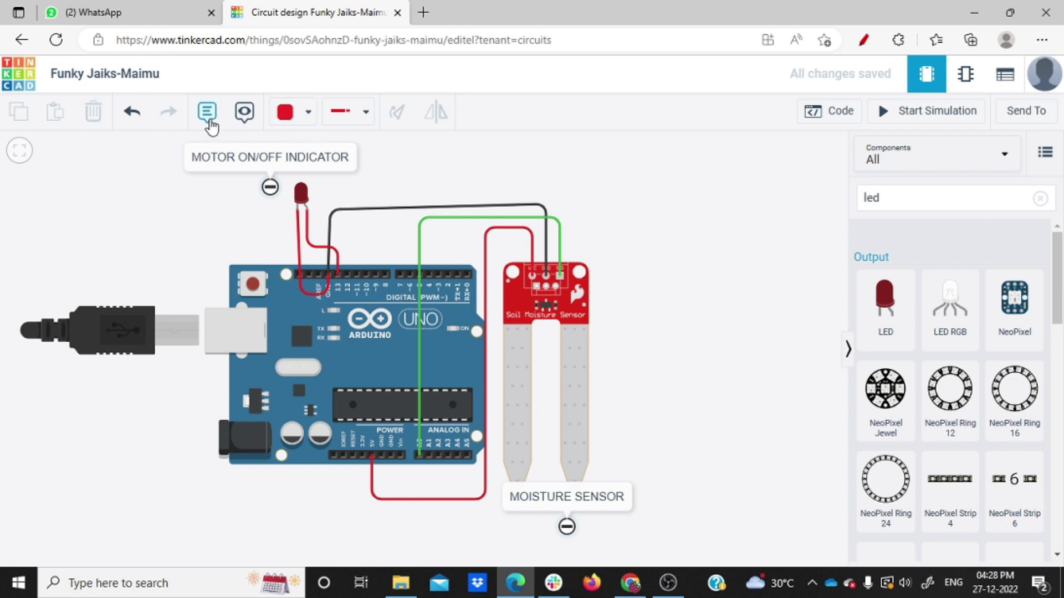
Step: Add a note reading "SMART AUTOMATIC IRRIGATION SYSTEM" in the empty area above the soil moisture sensor
left_click(208, 122)
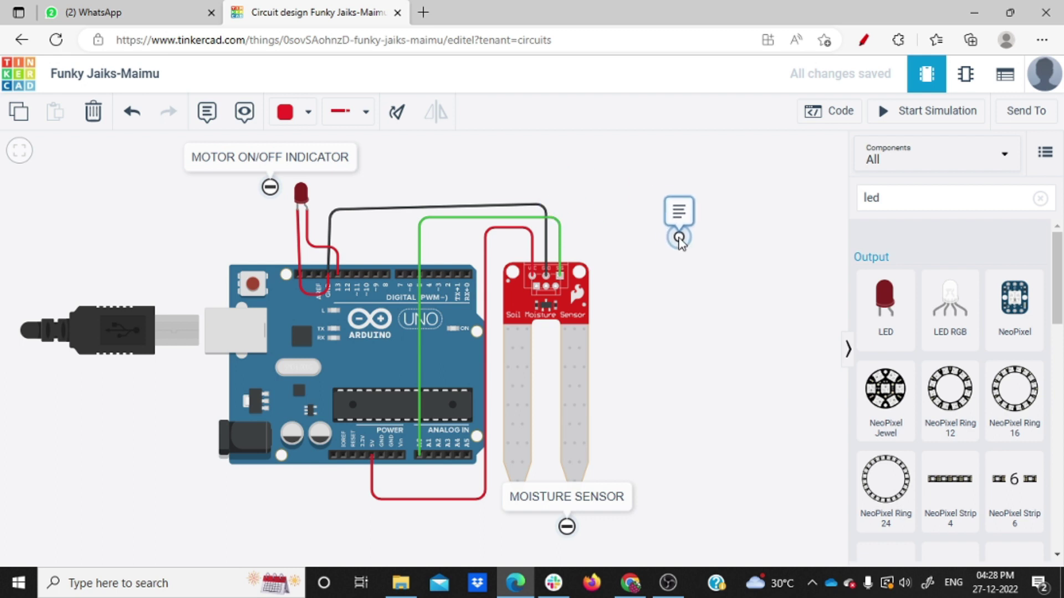
left_click(637, 207)
left_click(636, 176)
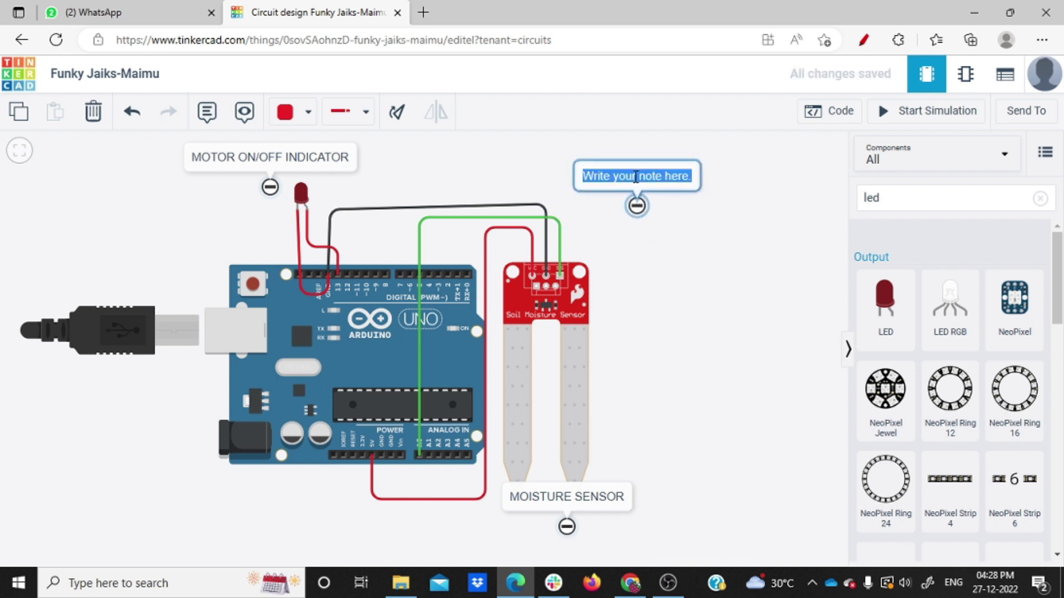
type("AU")
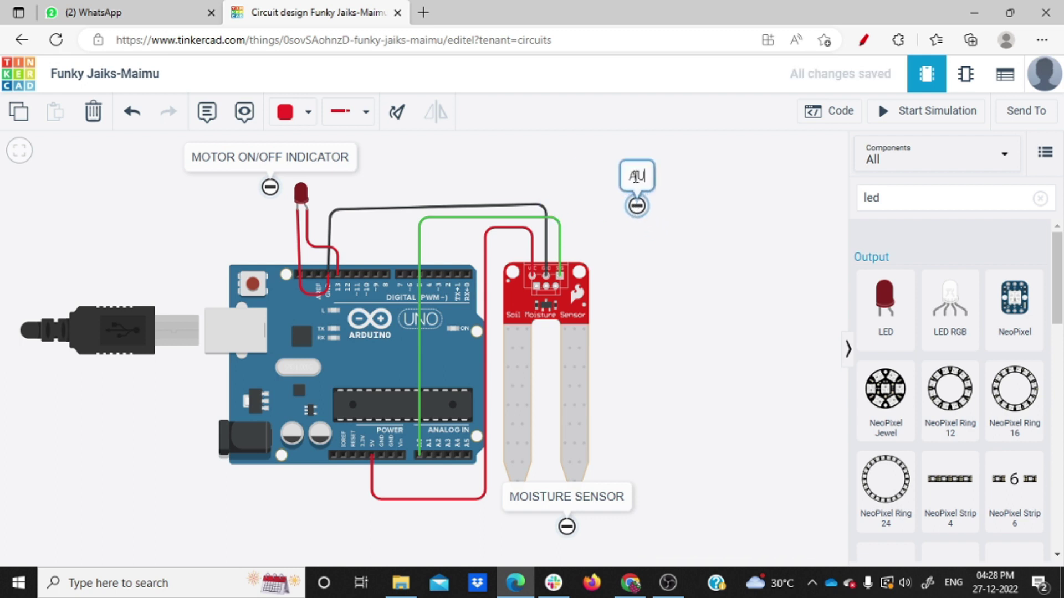
type("TOMATI")
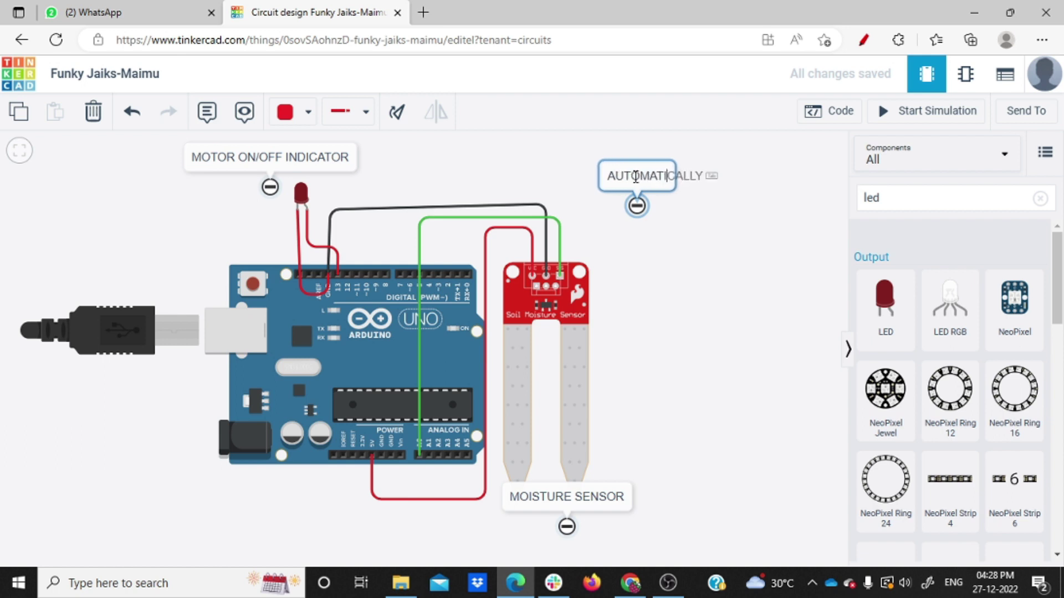
type("C IR")
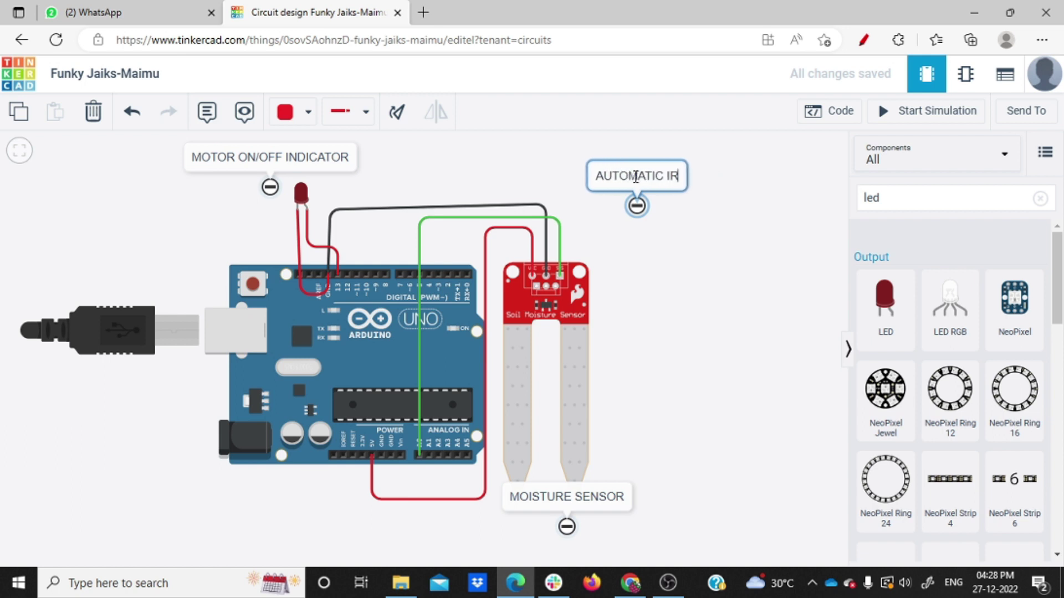
type("RIGAT")
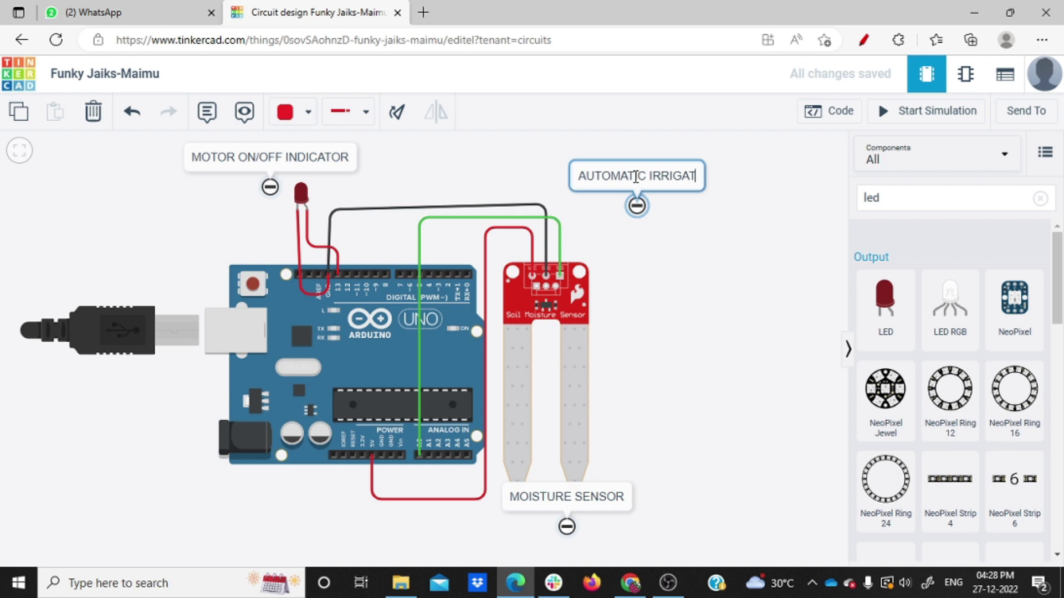
type("ION S")
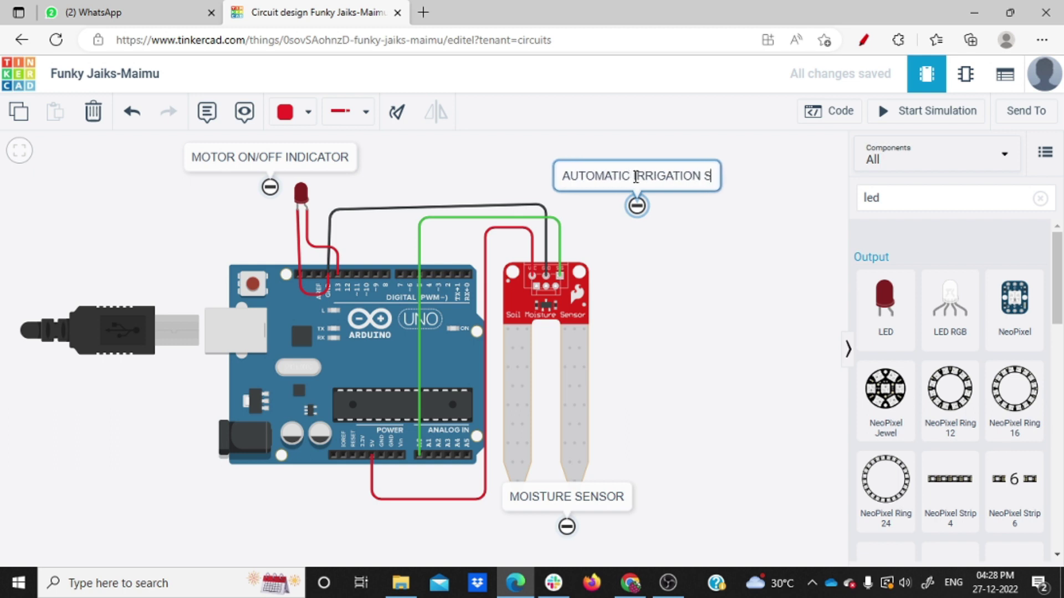
type("YSTEM")
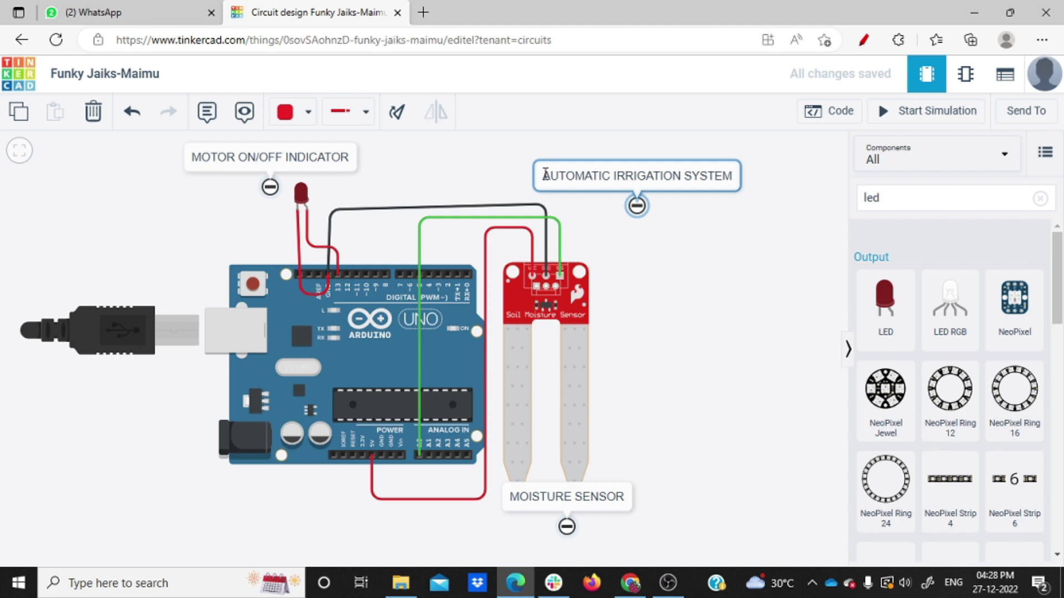
left_click(544, 176)
type("SMART")
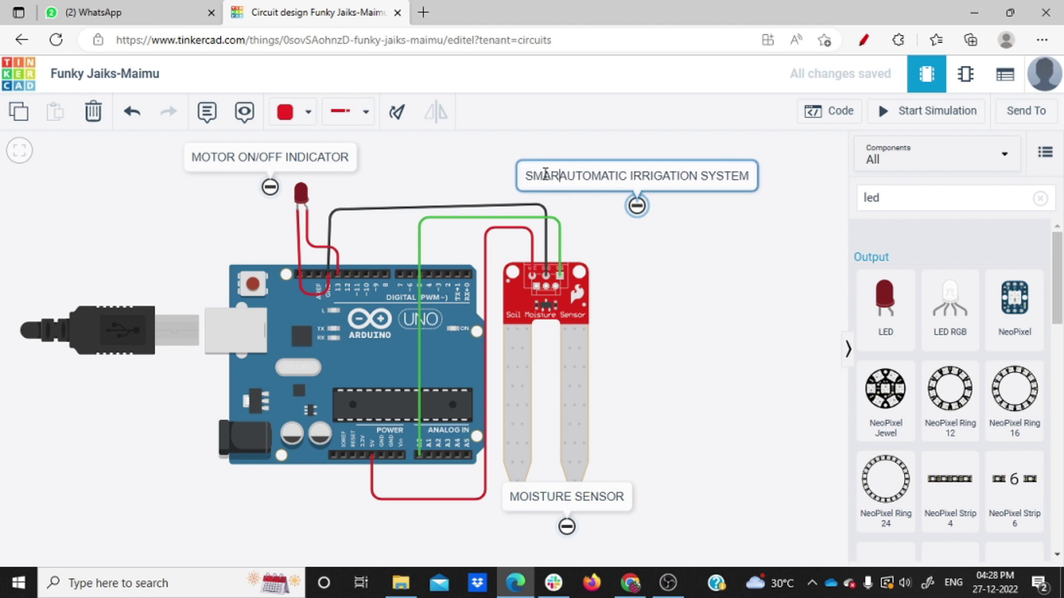
left_click(677, 293)
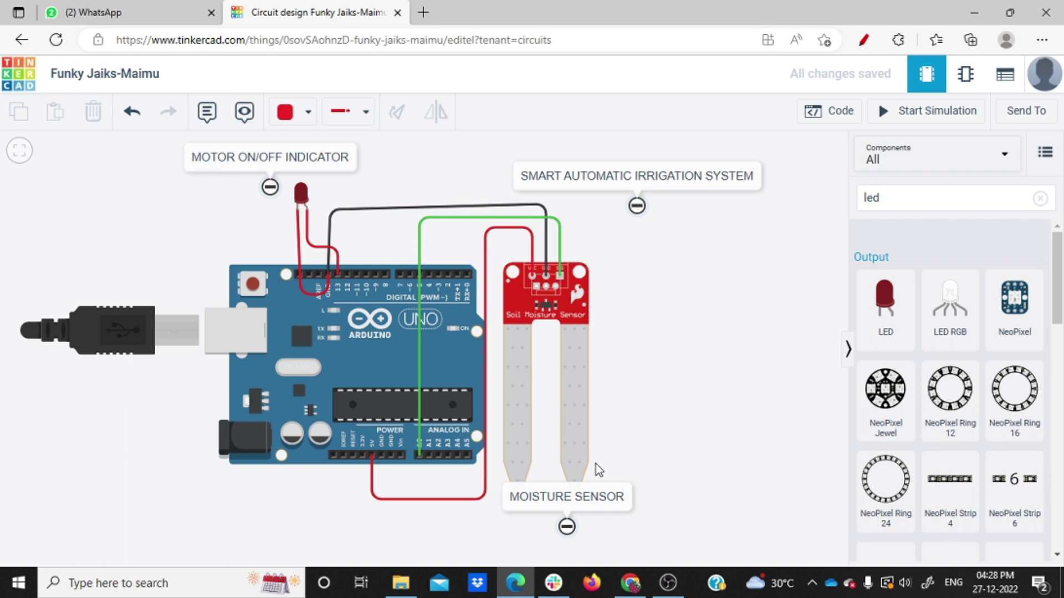
Step: Move the "MOISTURE SENSOR" note down clear of the sensor's probe tips, and hide and show all notes once
left_click_drag(570, 529, 566, 547)
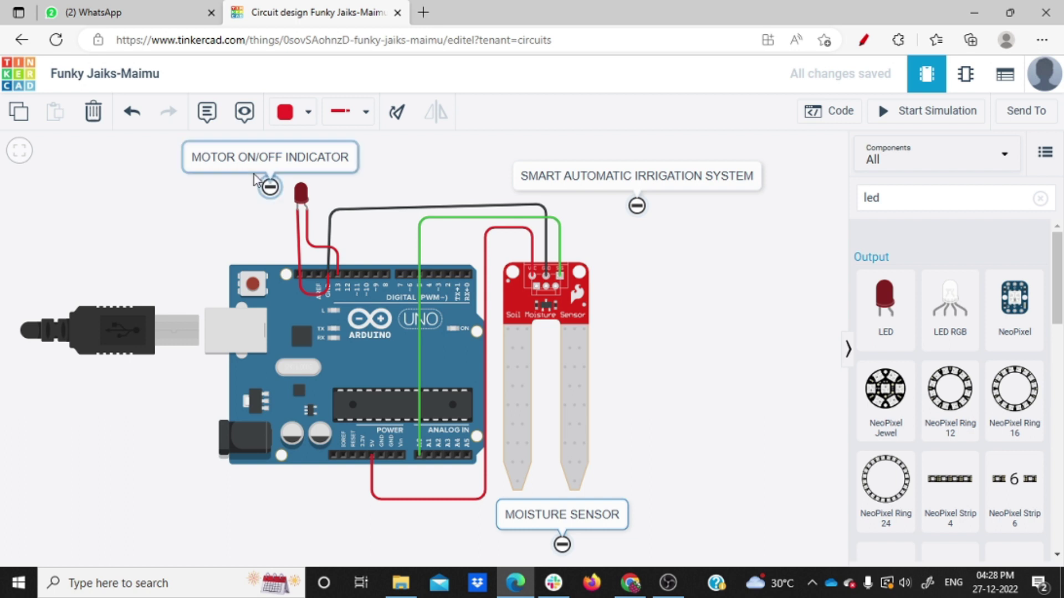
left_click(244, 121)
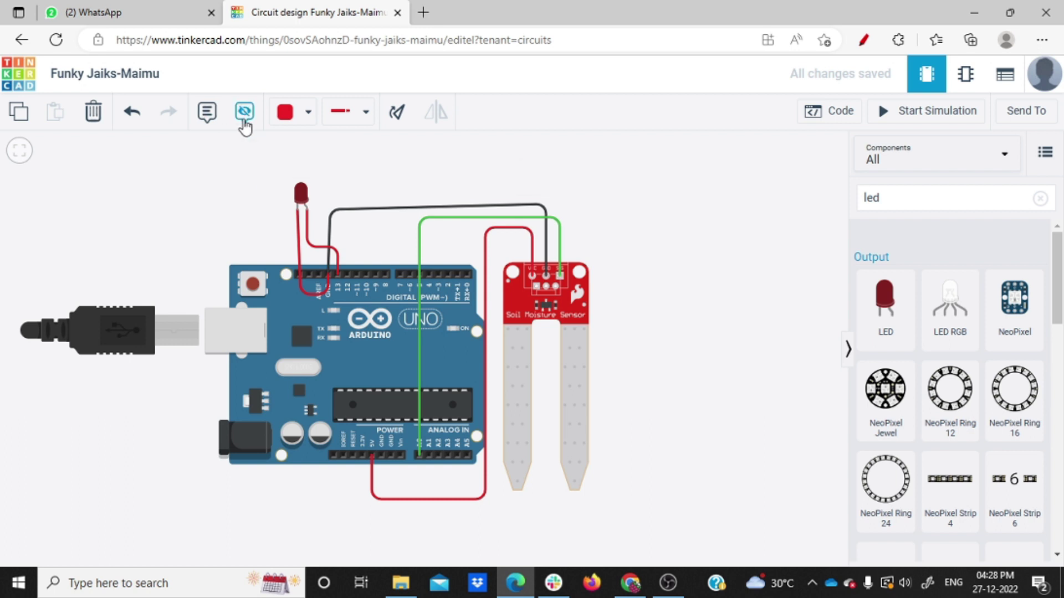
left_click(244, 121)
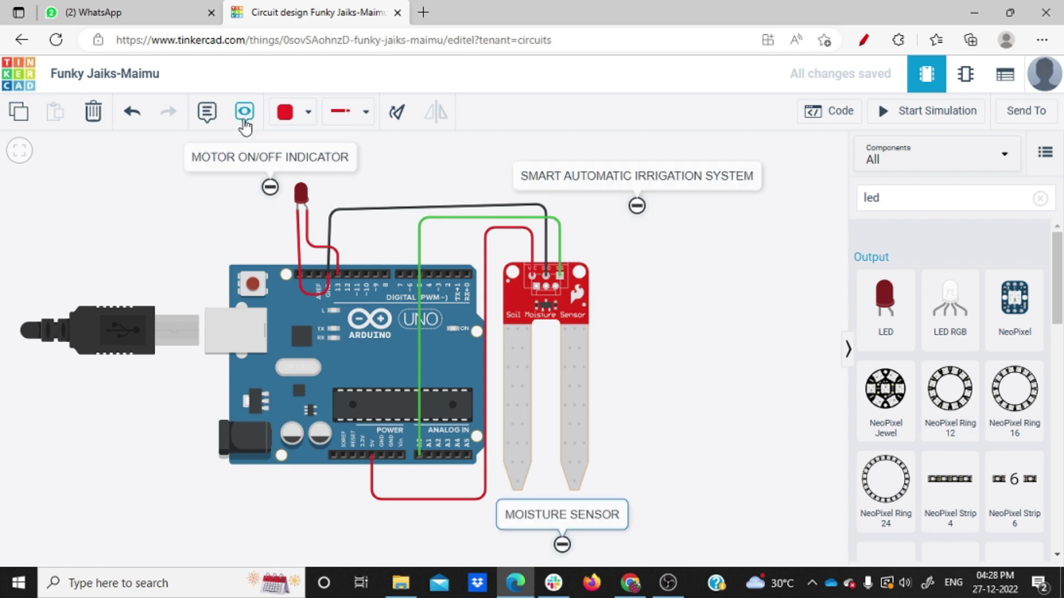
left_click(690, 276)
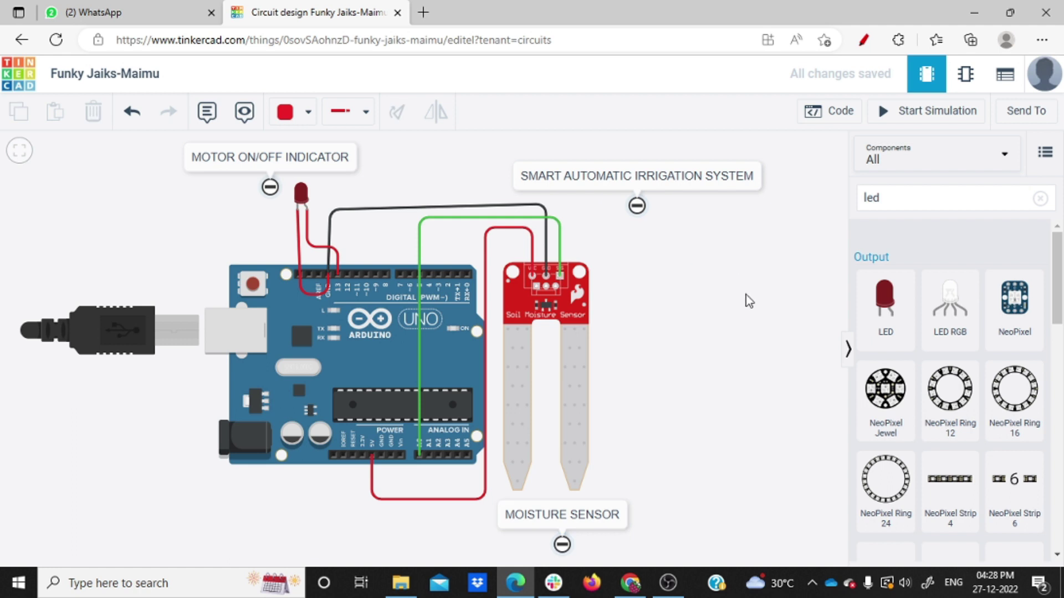
Step: Open the code editor in Text mode, discarding the blocks, and delete all of the default code
left_click(831, 118)
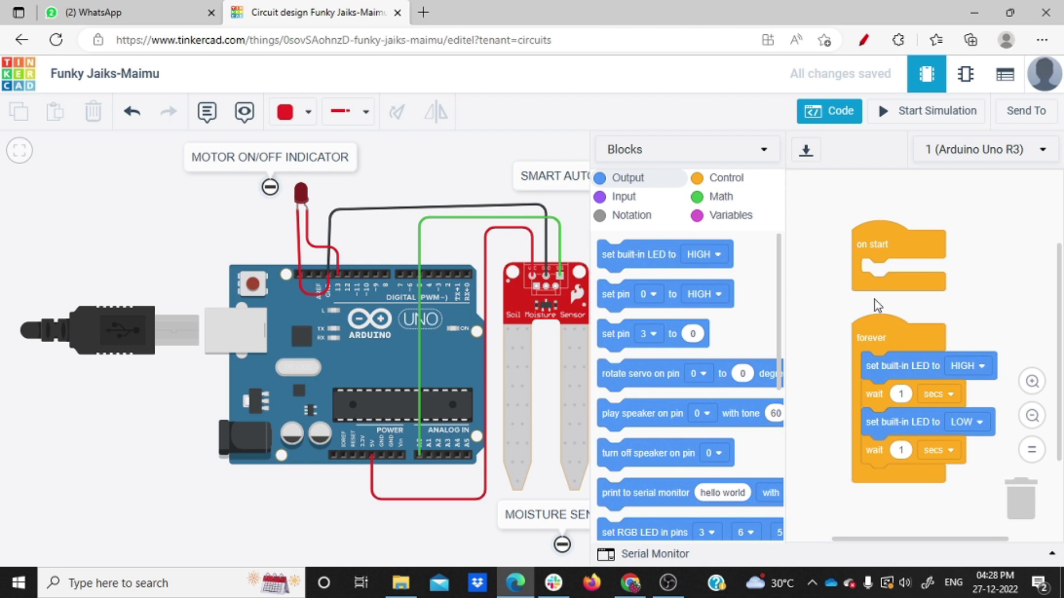
left_click(763, 150)
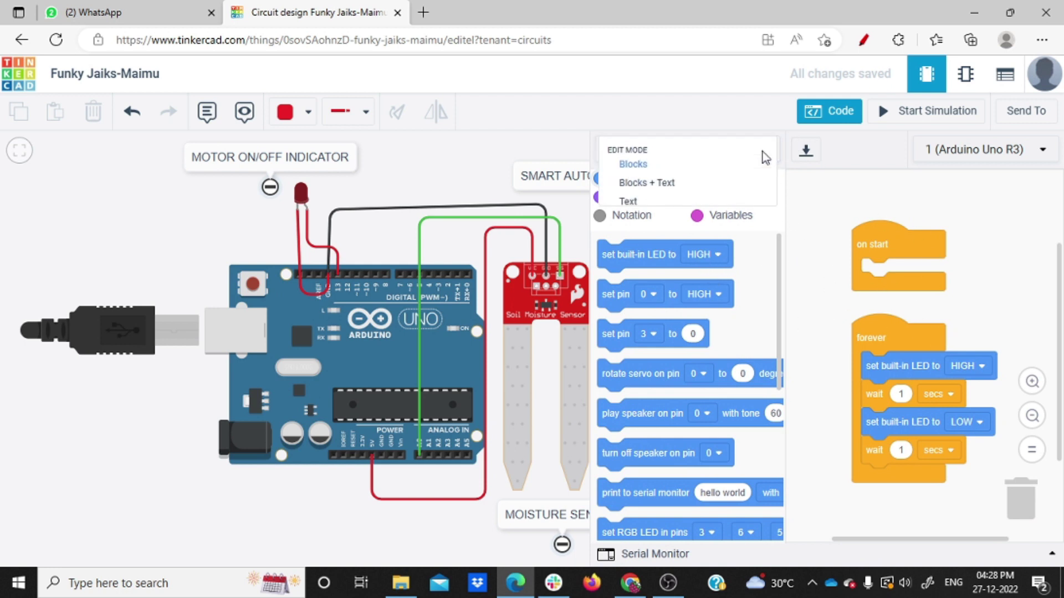
left_click(659, 198)
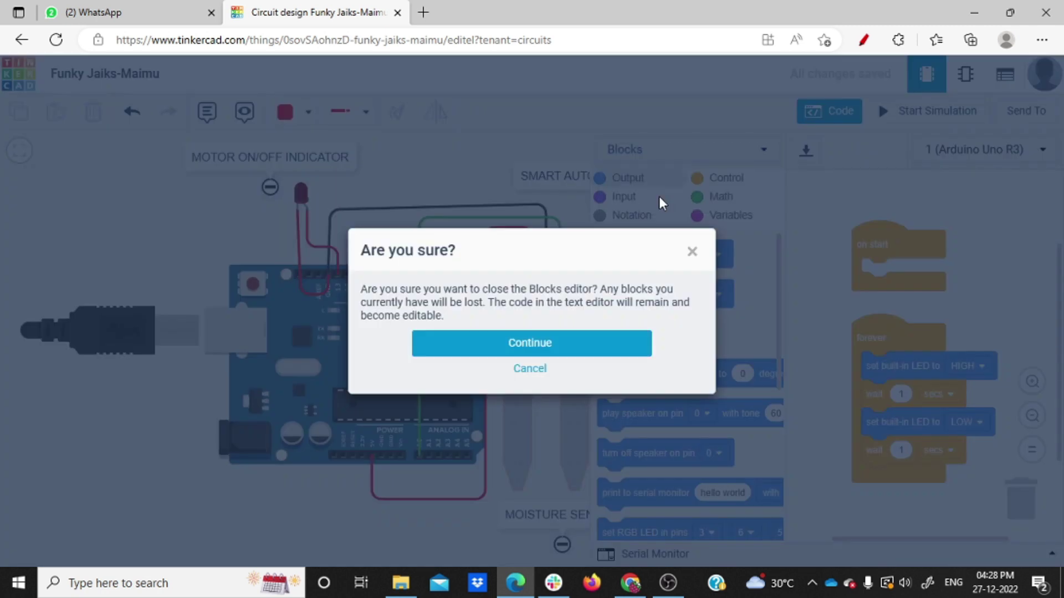
left_click(546, 346)
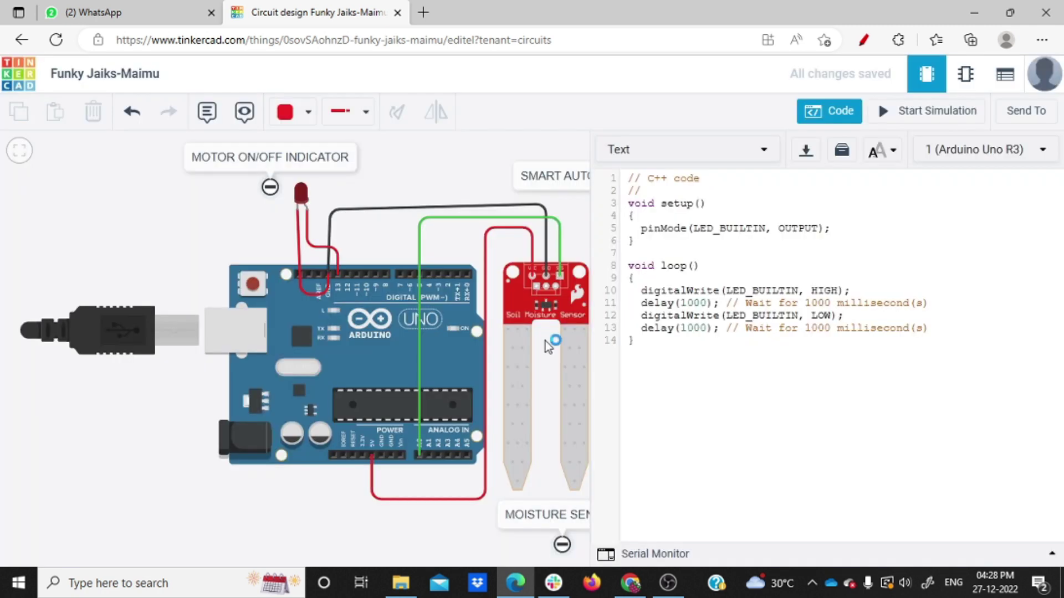
left_click_drag(677, 342, 628, 171)
key("Delete")
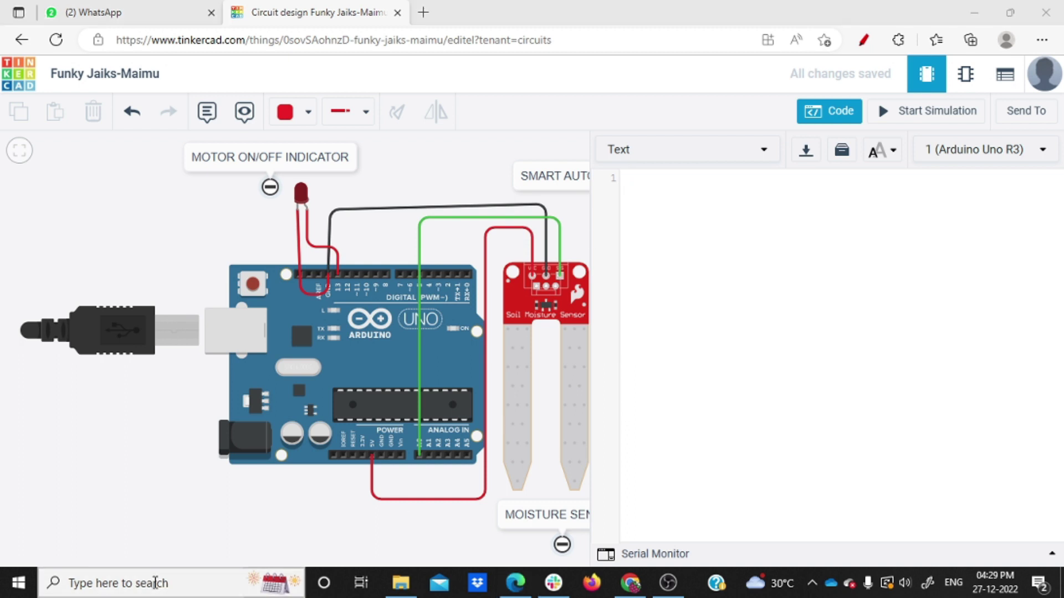
Step: Open the Arduino IDE and restore its window to a smaller size over the code area
left_click(159, 584)
type("arduino")
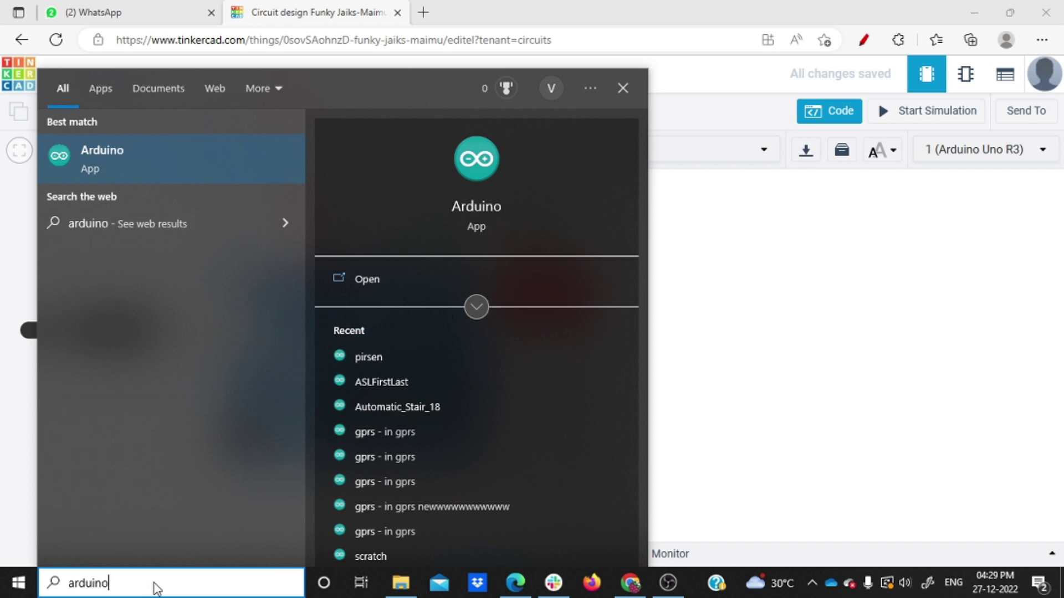
left_click(168, 168)
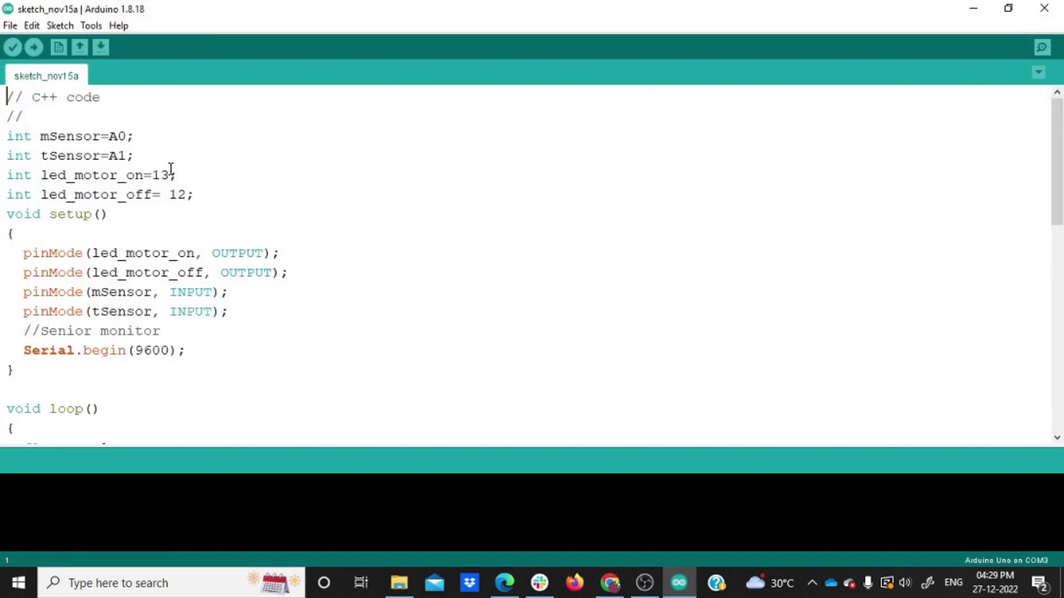
left_click(1007, 8)
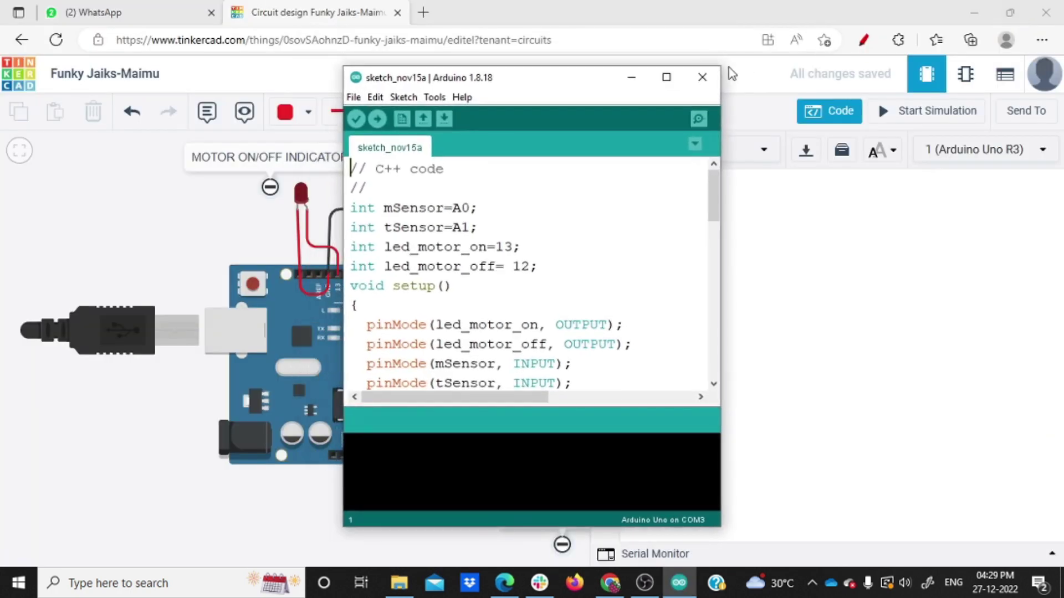
left_click_drag(545, 92, 852, 169)
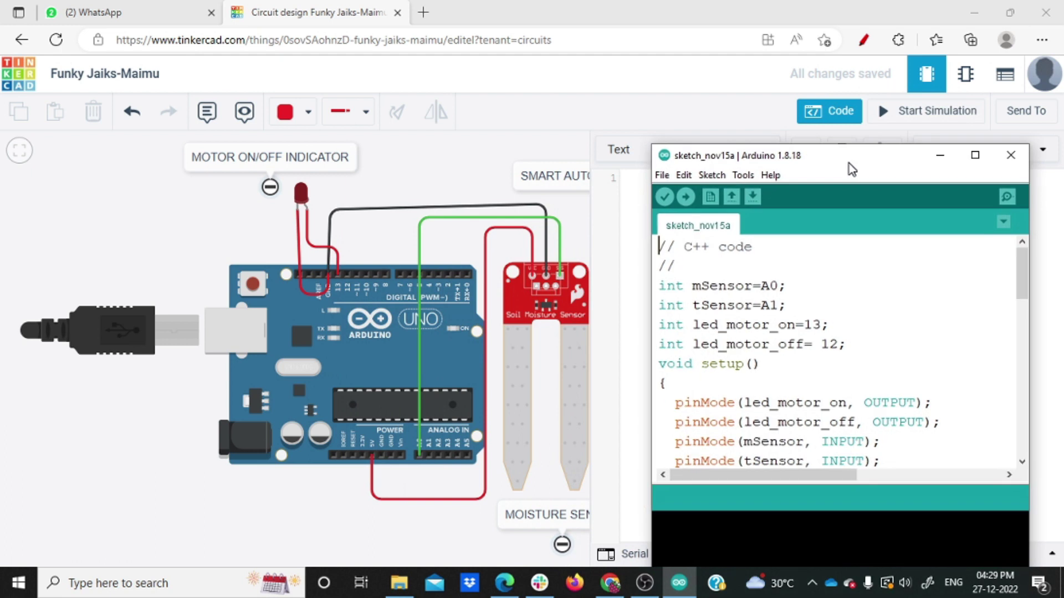
Step: Create a new sketch in the Arduino IDE, close the old sketch_nov15a window and maximize the new one
left_click(662, 175)
left_click(680, 195)
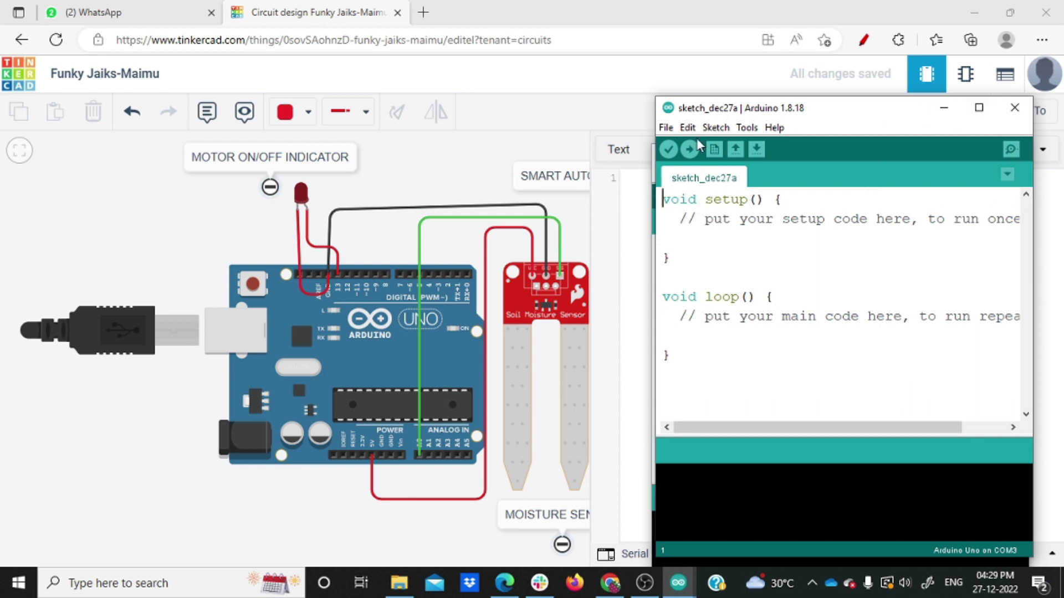
mouse_move(844, 111)
left_mouse_down()
mouse_move(701, 78)
mouse_move(580, 94)
left_mouse_up()
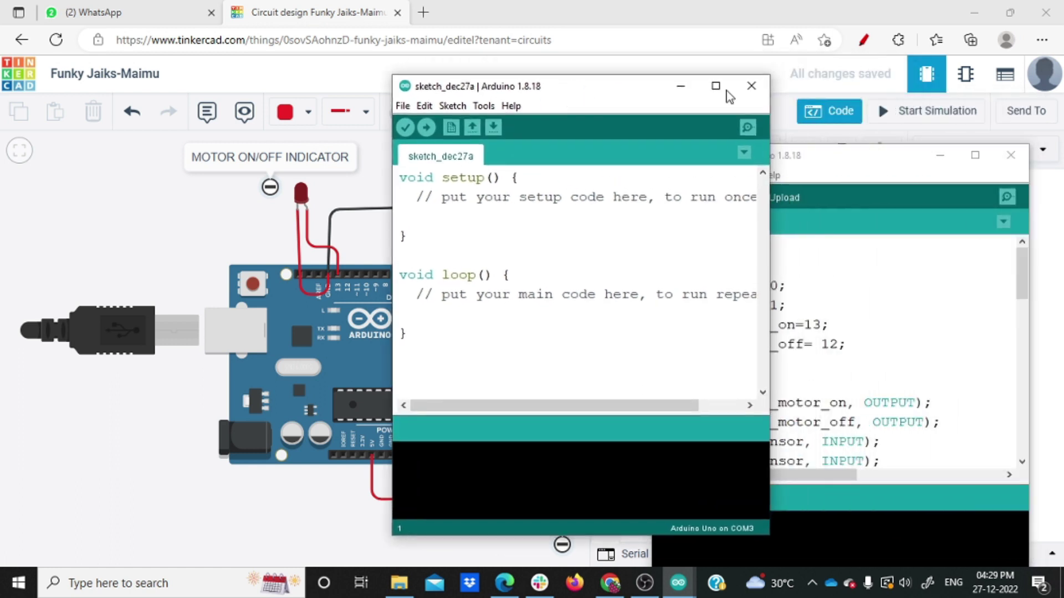
left_click(1010, 155)
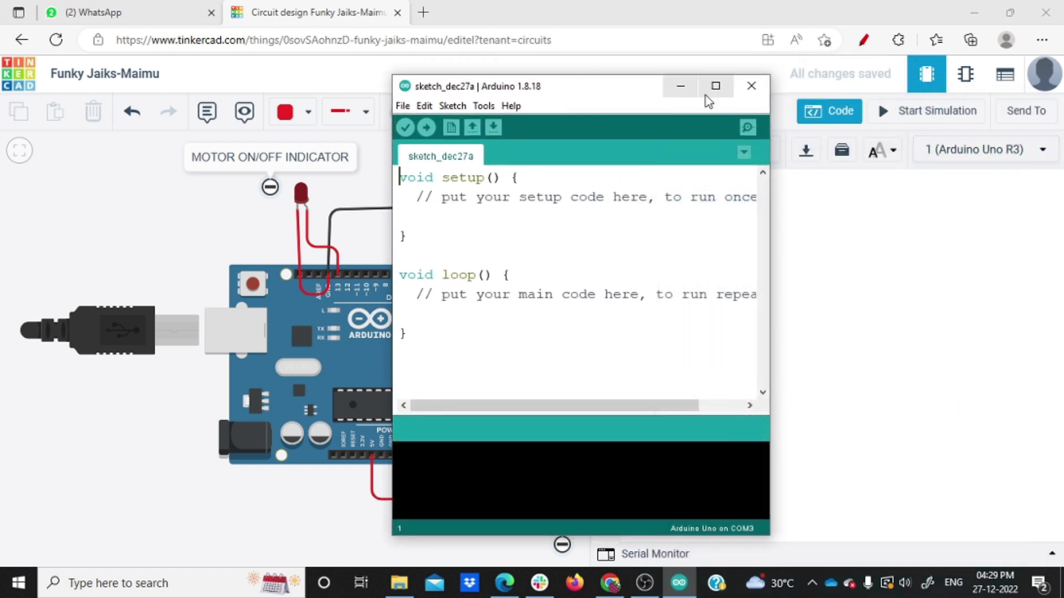
left_click_drag(604, 95, 846, 121)
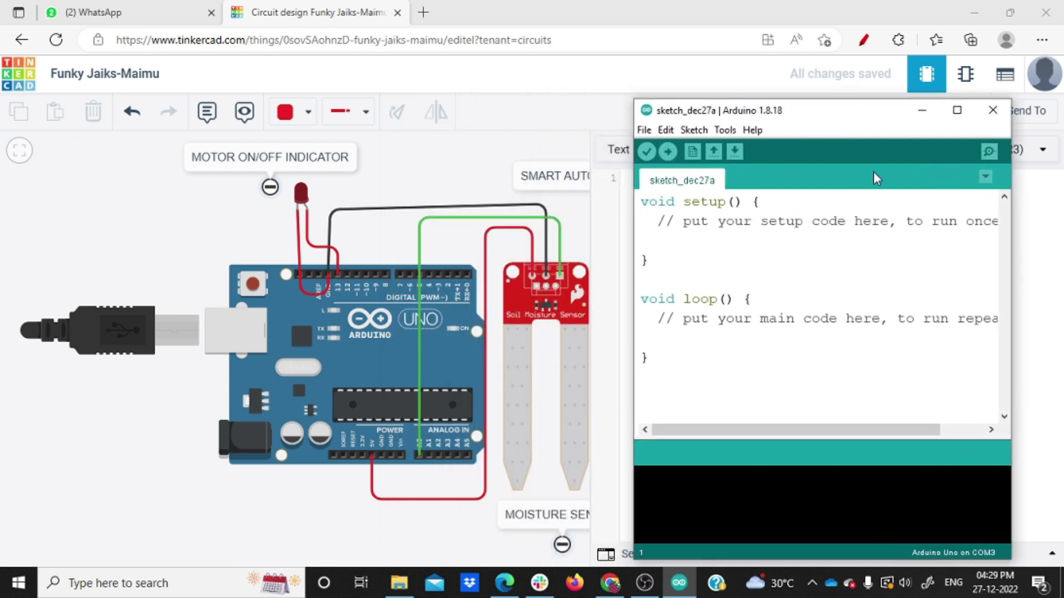
left_click(957, 111)
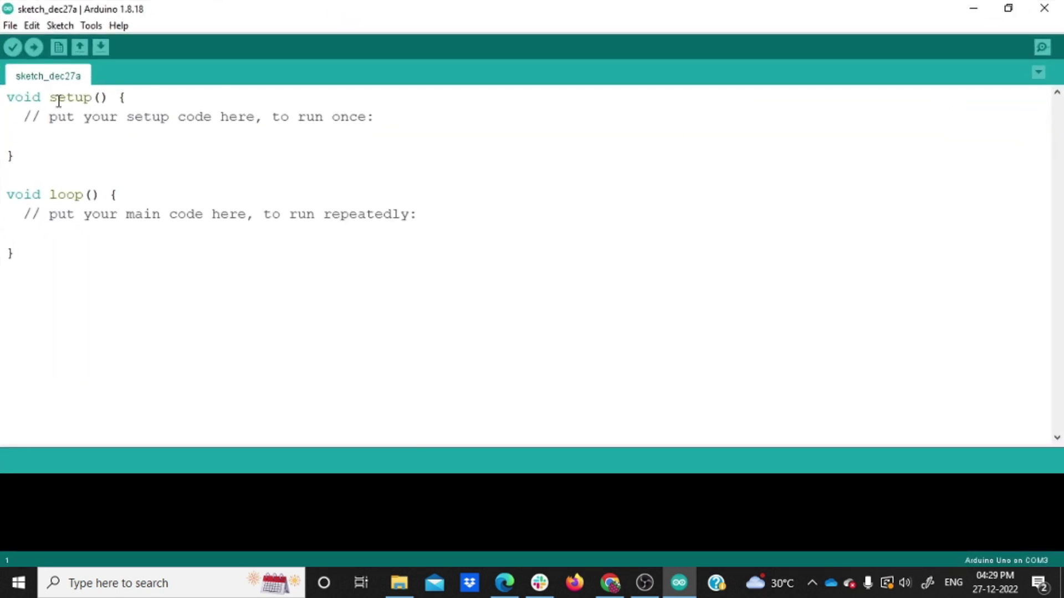
Step: Declare int led=13; and int mSensor=A0; on separate lines above void setup()
left_click(7, 98)
key("Return")
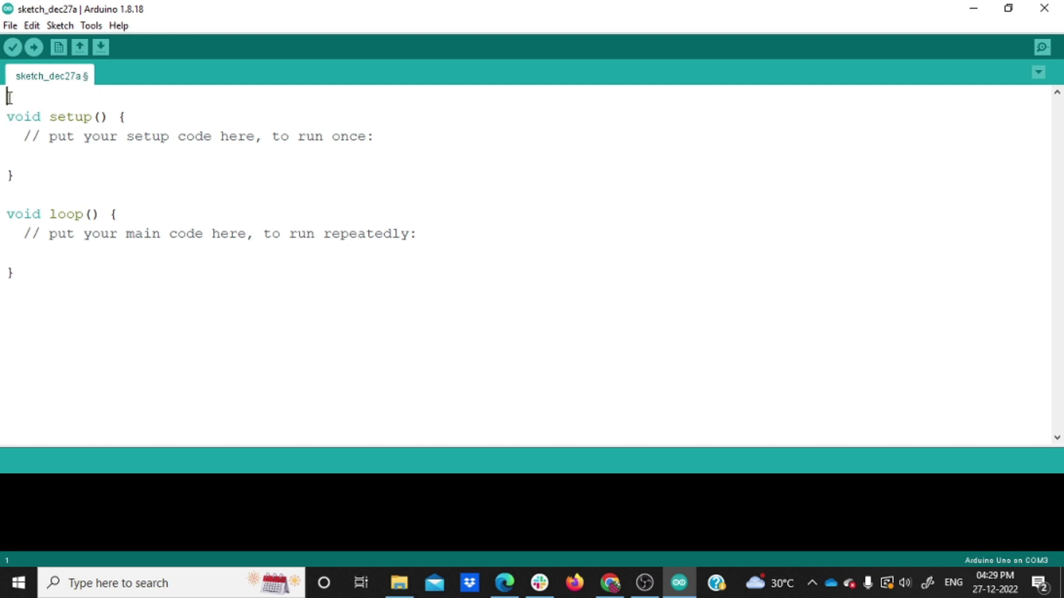
type("int led=13;")
key("Return")
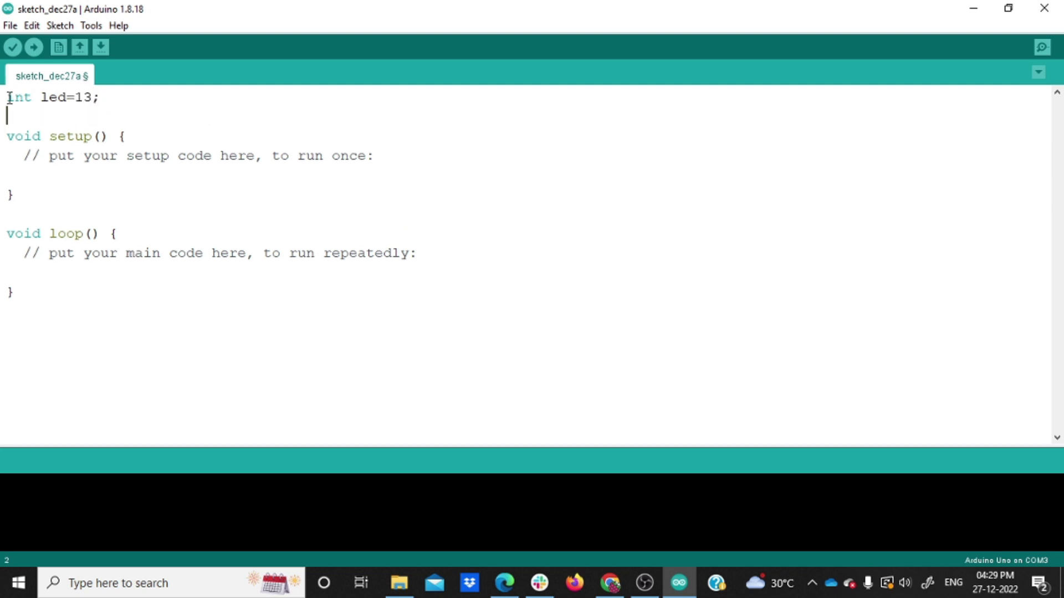
type("int mSensor")
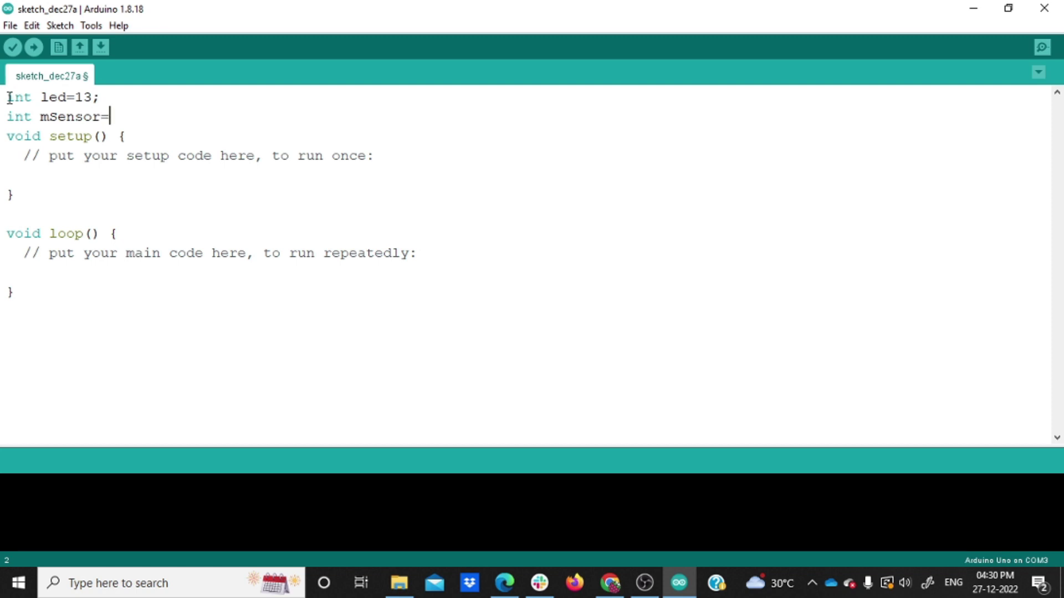
type("=A0;")
left_click_drag(381, 155, 178, 155)
left_click(72, 168)
type("void")
key("BackSpace")
key("BackSpace")
key("BackSpace")
key("BackSpace")
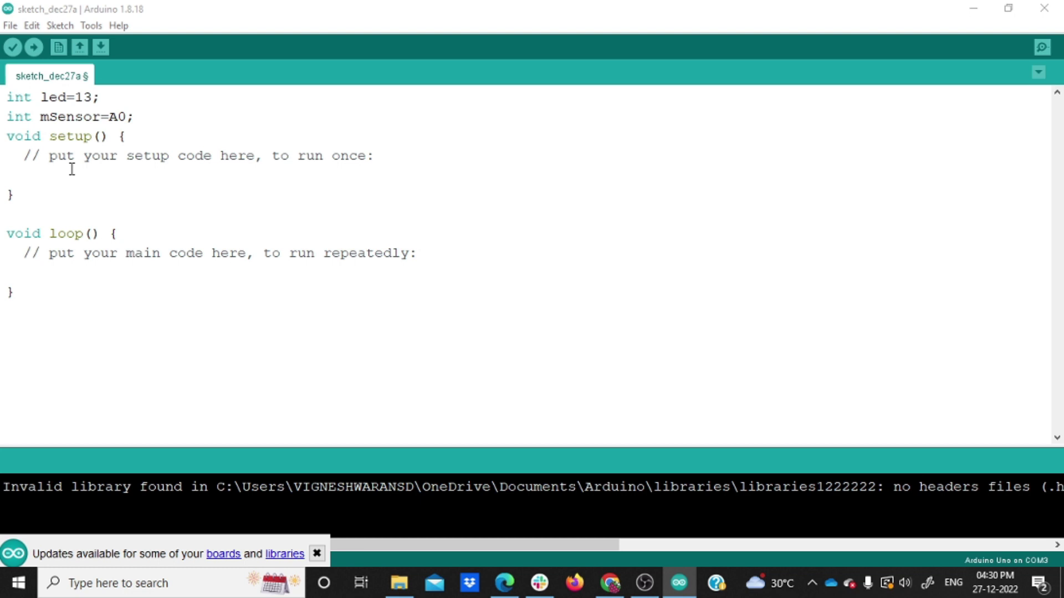
Step: Add pinMode(led,OUTPUT); below the comment in setup() and begin the following line with "pin"
left_click(31, 185)
left_click(52, 171)
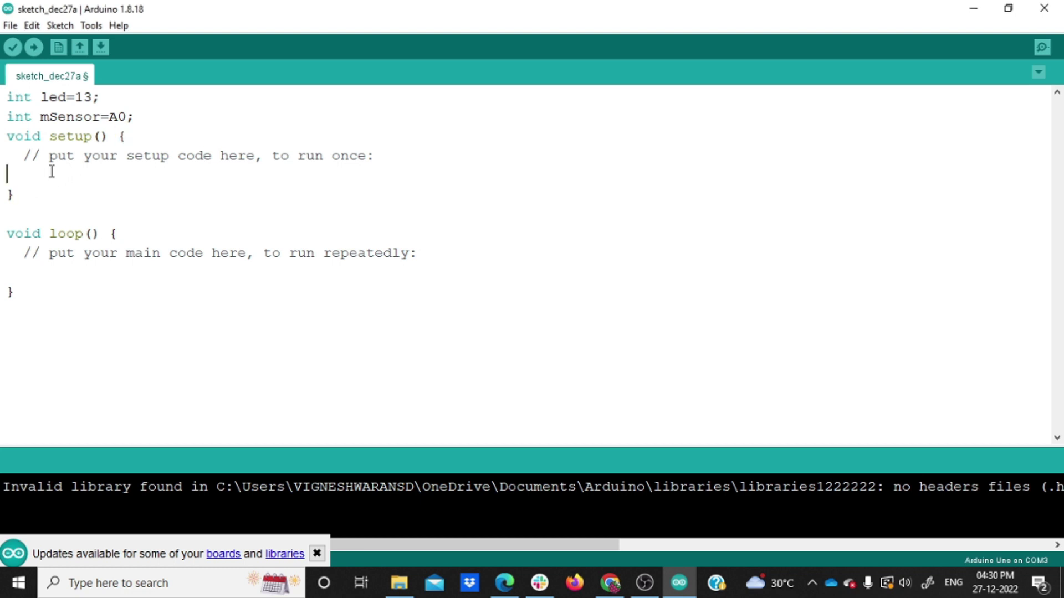
type("pinMode(le")
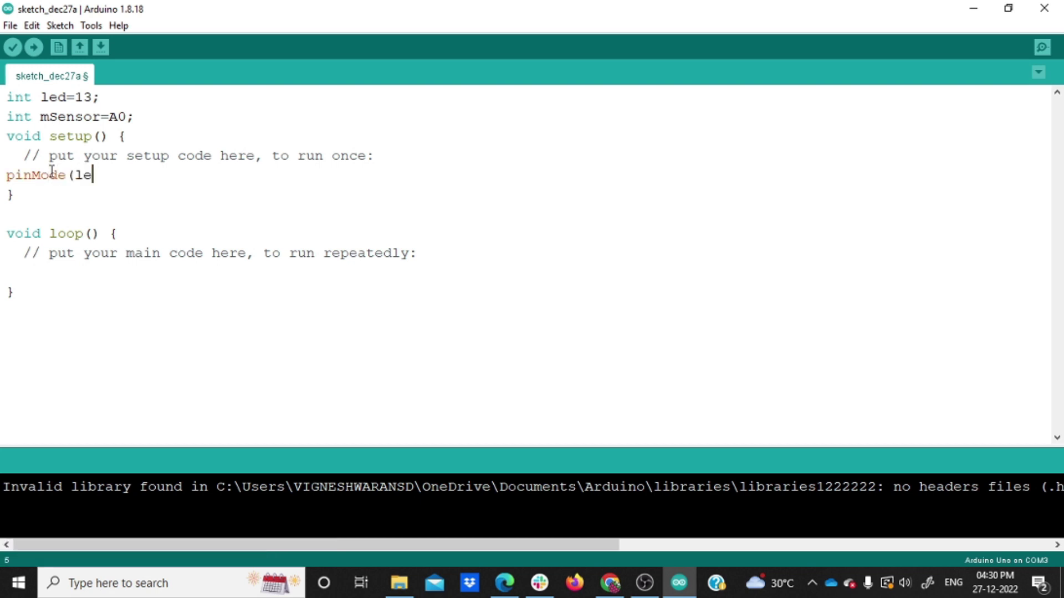
type("d,OUTPUT)")
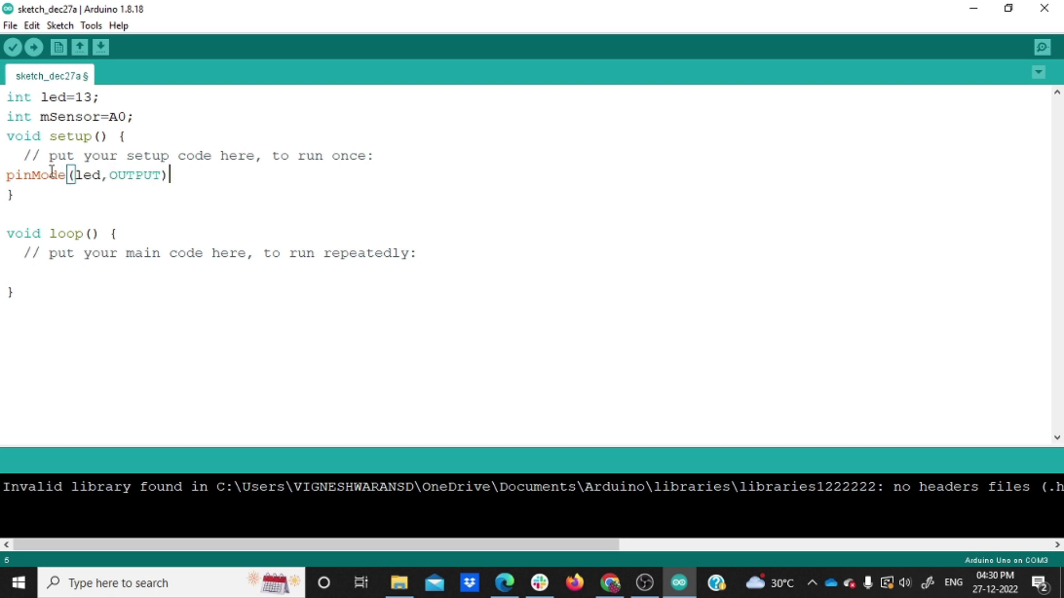
type(";")
key("Return")
type("pin")
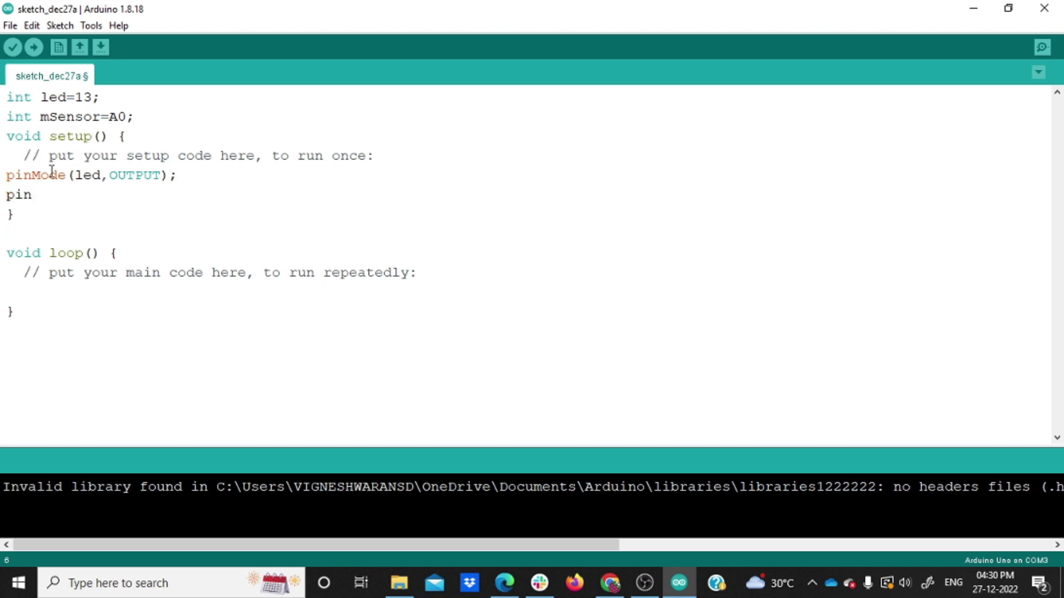